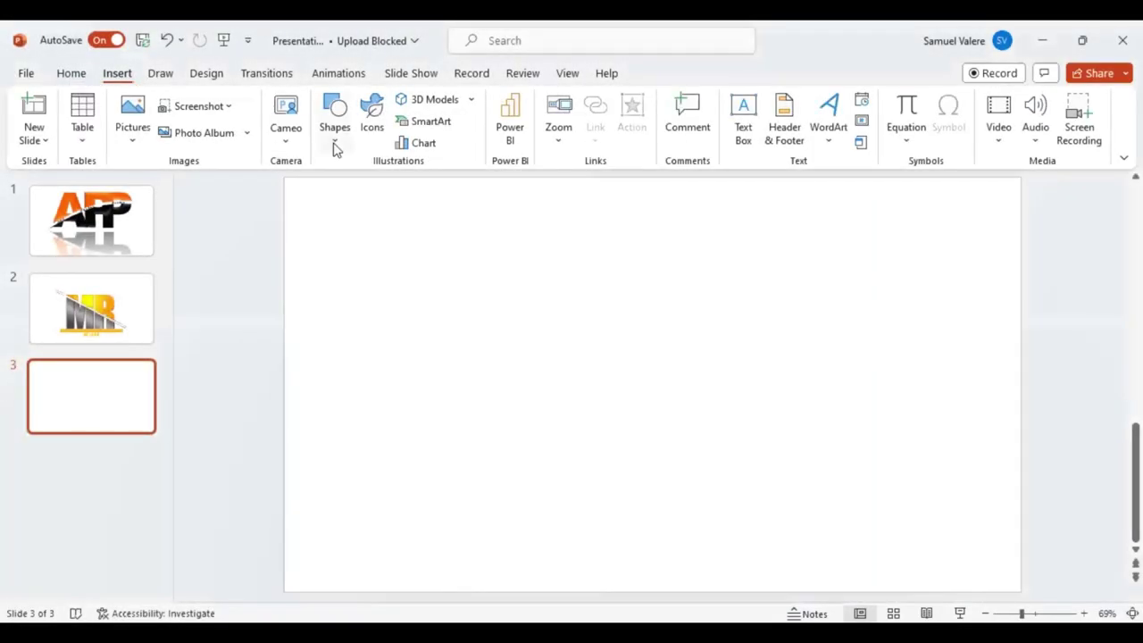
- Draw a blank text box across the upper part of slide 3
left_click(334, 134)
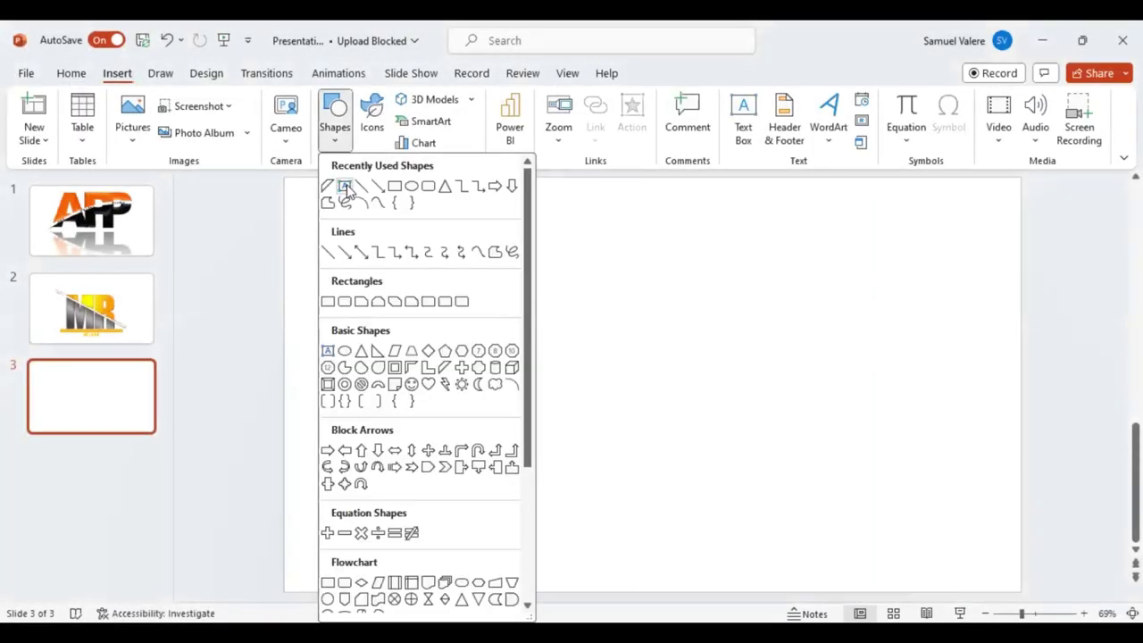
left_click(347, 187)
left_click_drag(393, 256, 427, 265)
left_click_drag(699, 366, 721, 372)
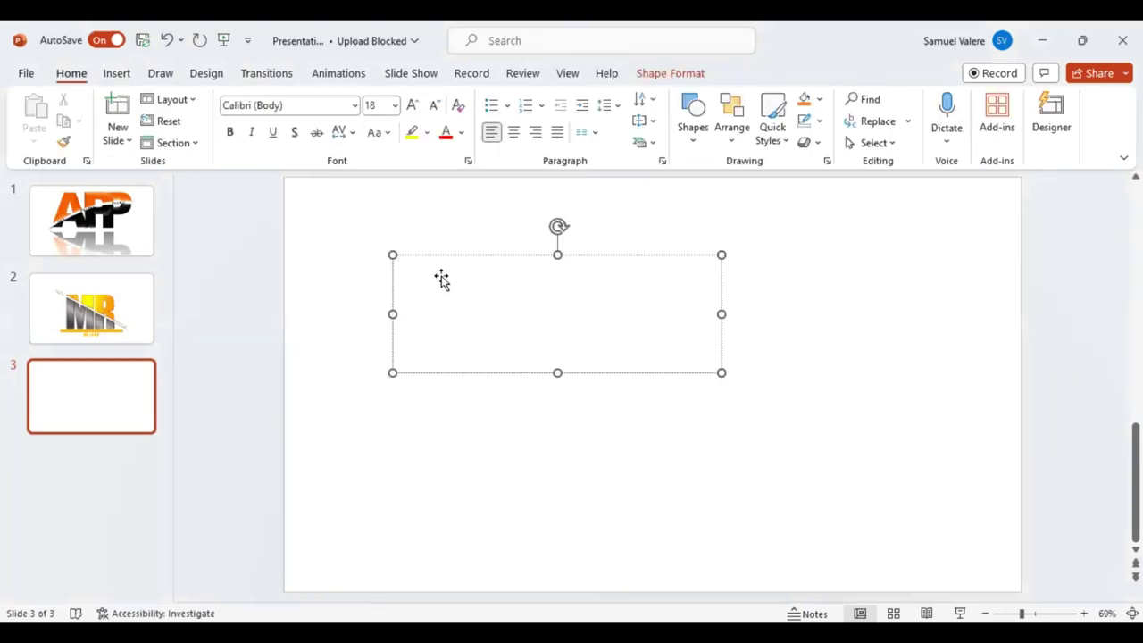
- Type the letter S and make it centred Georgia at font size 500
type("S")
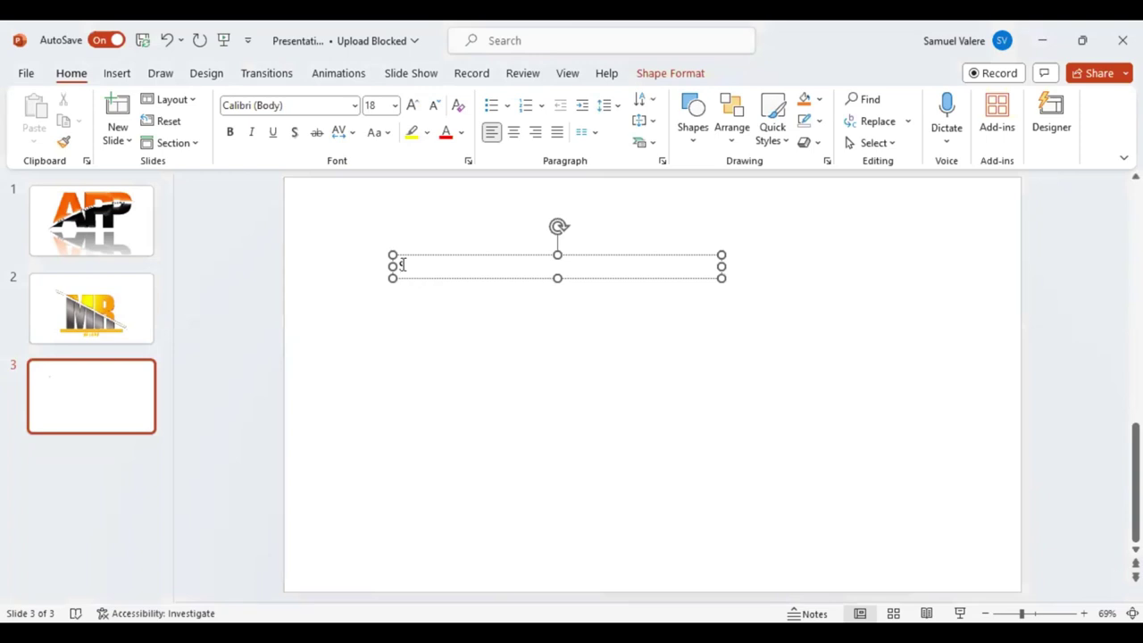
double_click(402, 265)
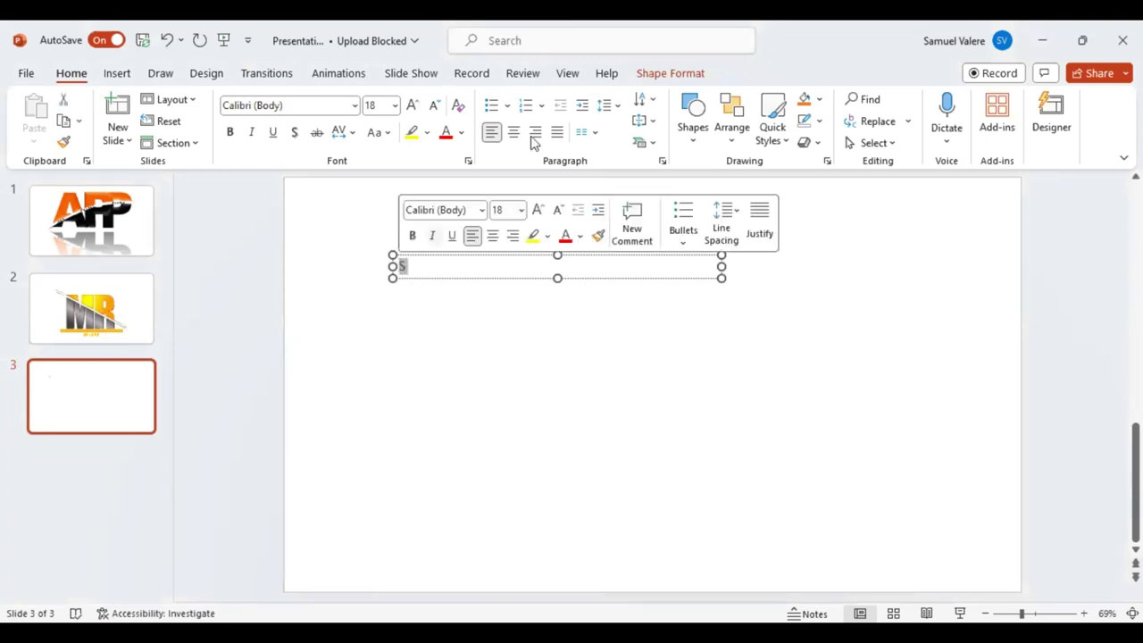
key("ctrl+e")
left_click(295, 104)
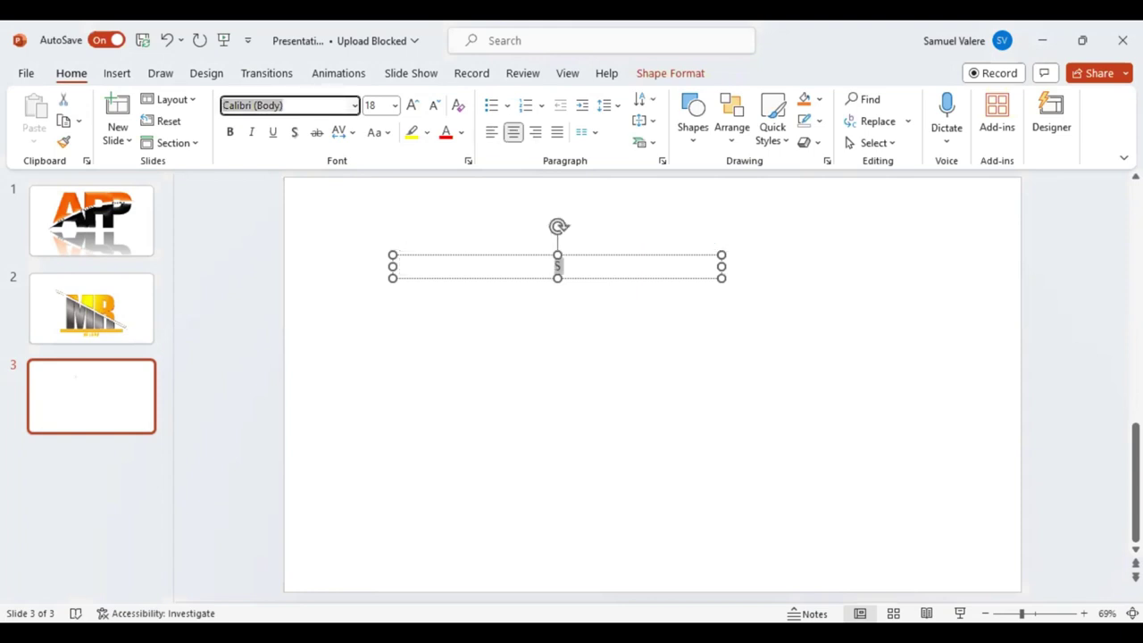
type("Georgia")
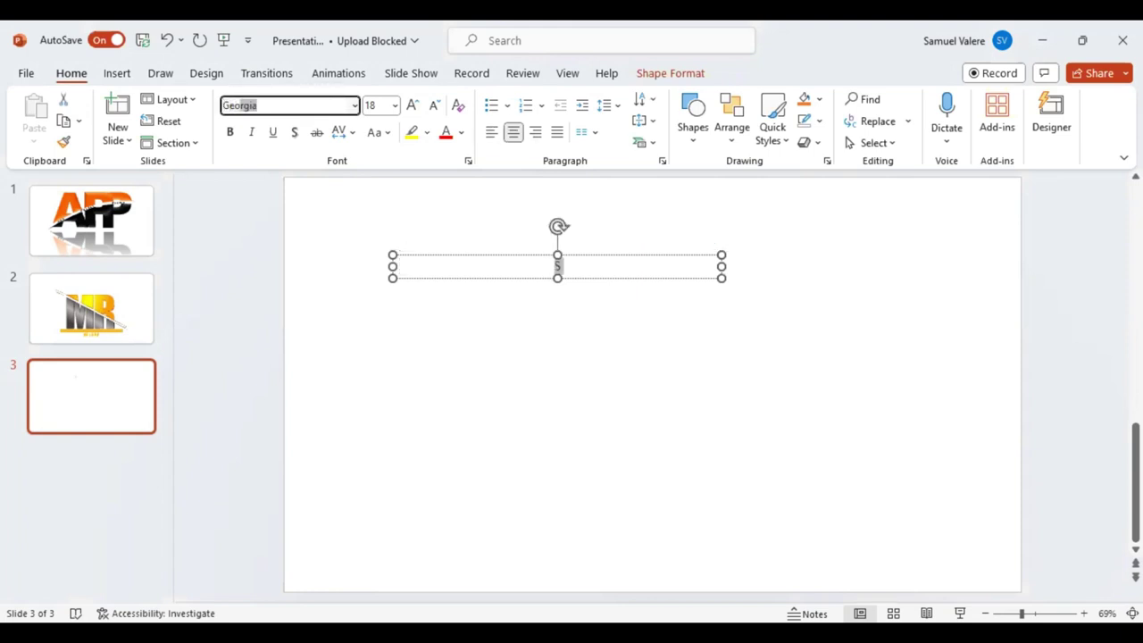
key("Return")
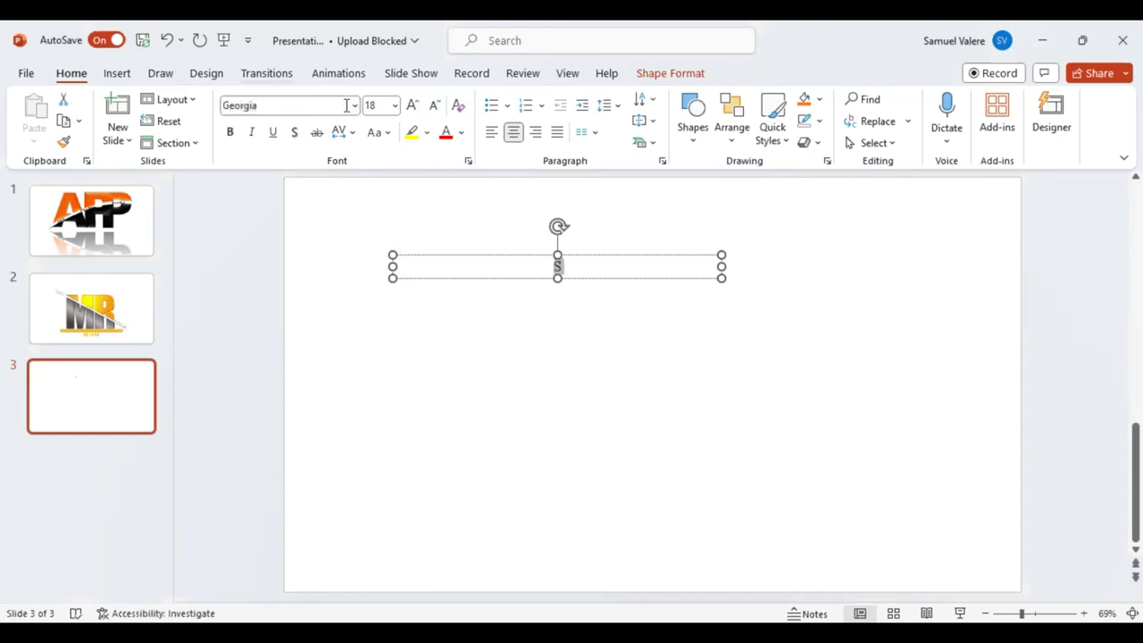
left_click(376, 104)
type("5")
type("00")
key("Return")
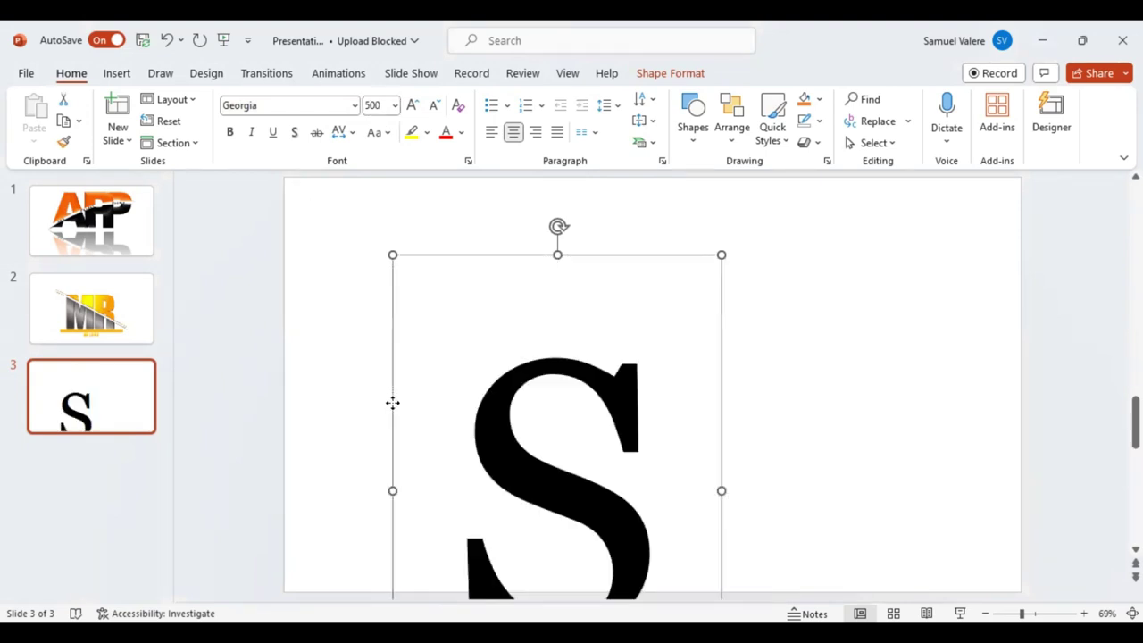
- Reposition the S, duplicate its text box, and change the copy's letter to C
left_click_drag(386, 362, 393, 291)
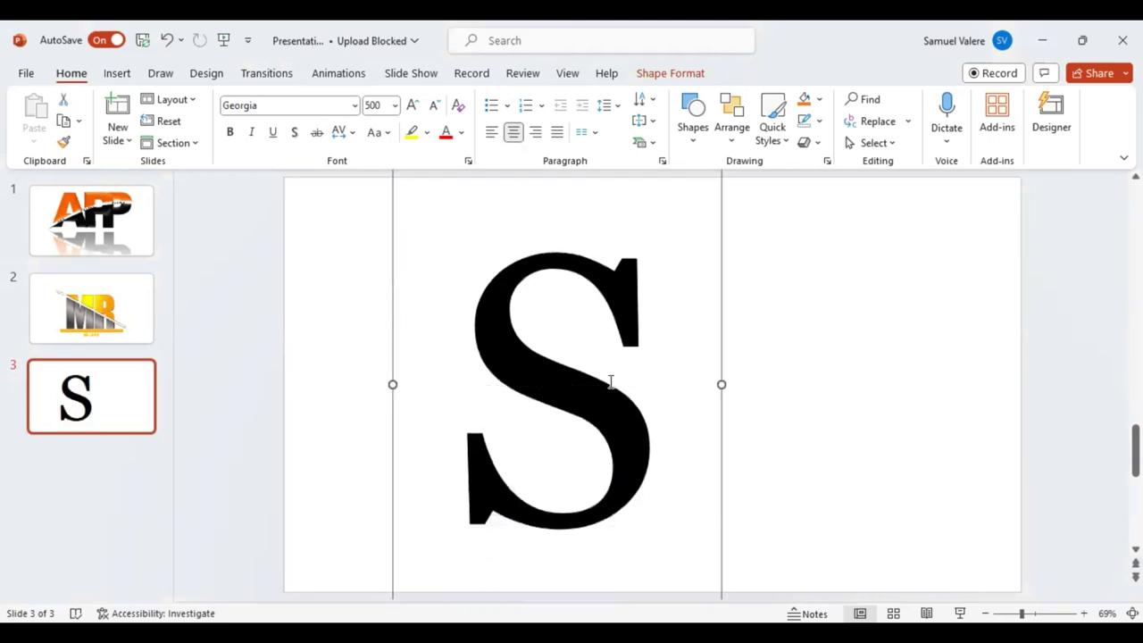
left_click_drag(720, 390, 731, 399)
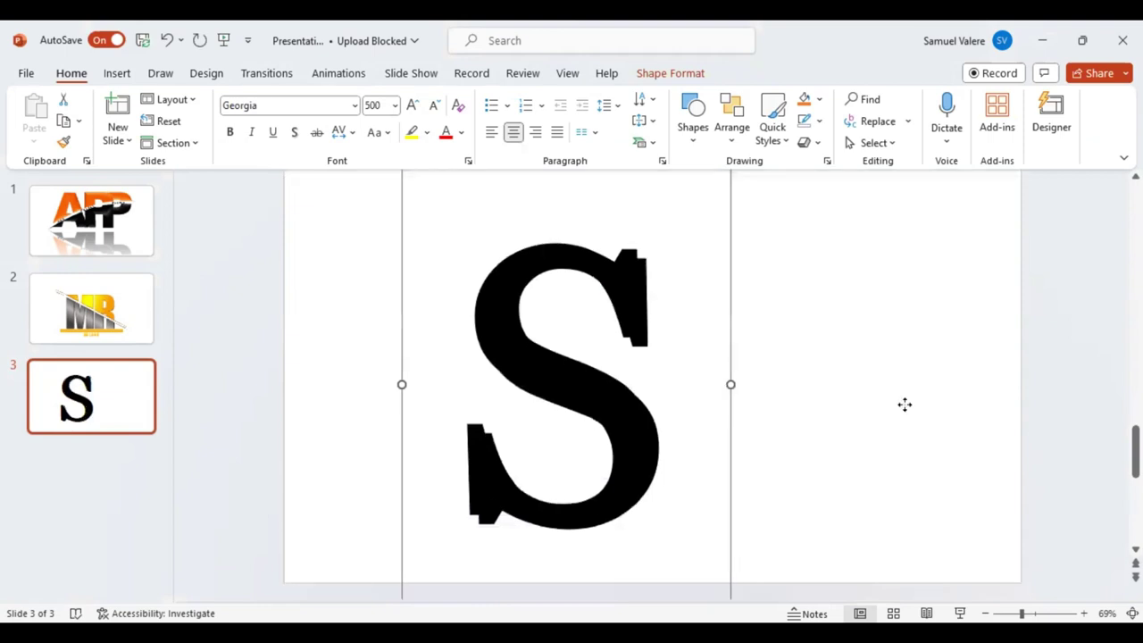
left_click(721, 402)
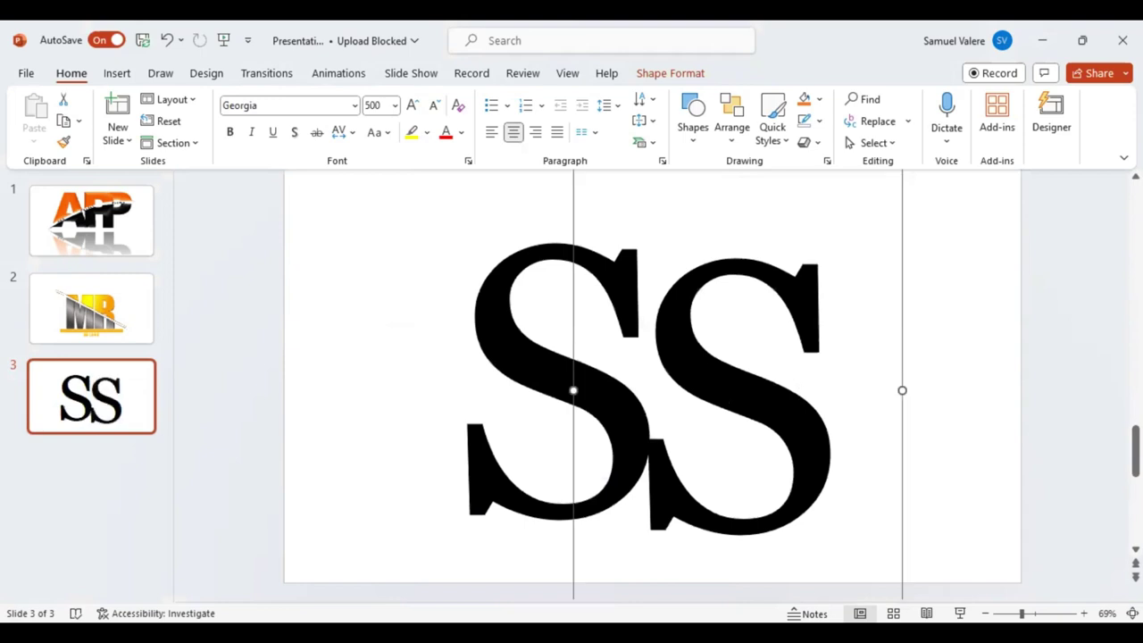
type("C")
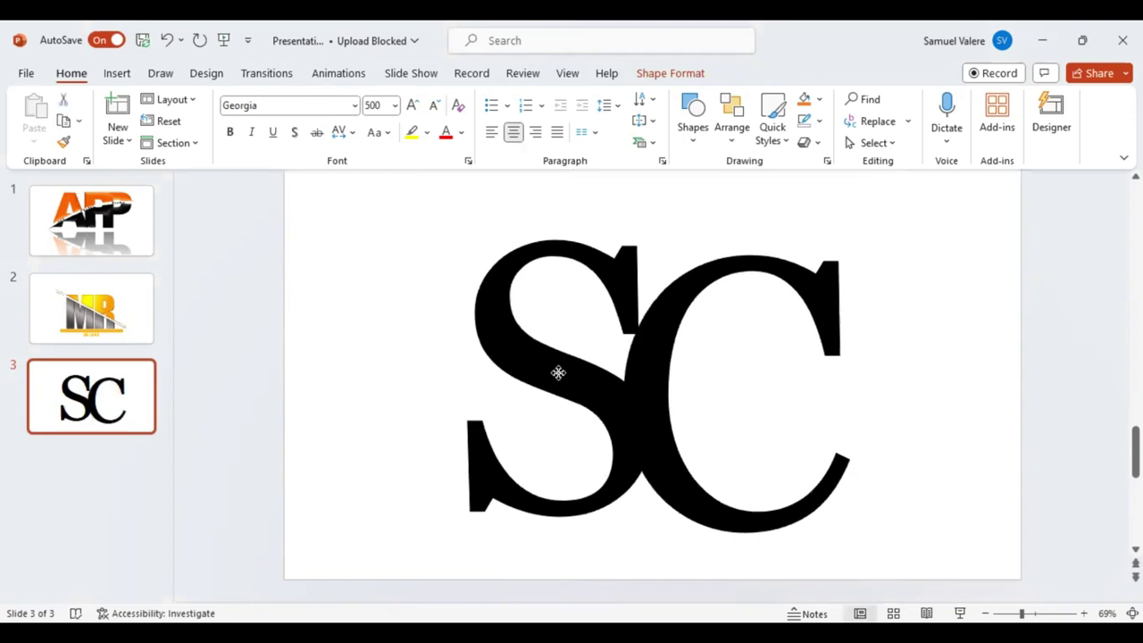
- Drag the C leftward over the S until the two letters interlock
left_click_drag(571, 372, 481, 376)
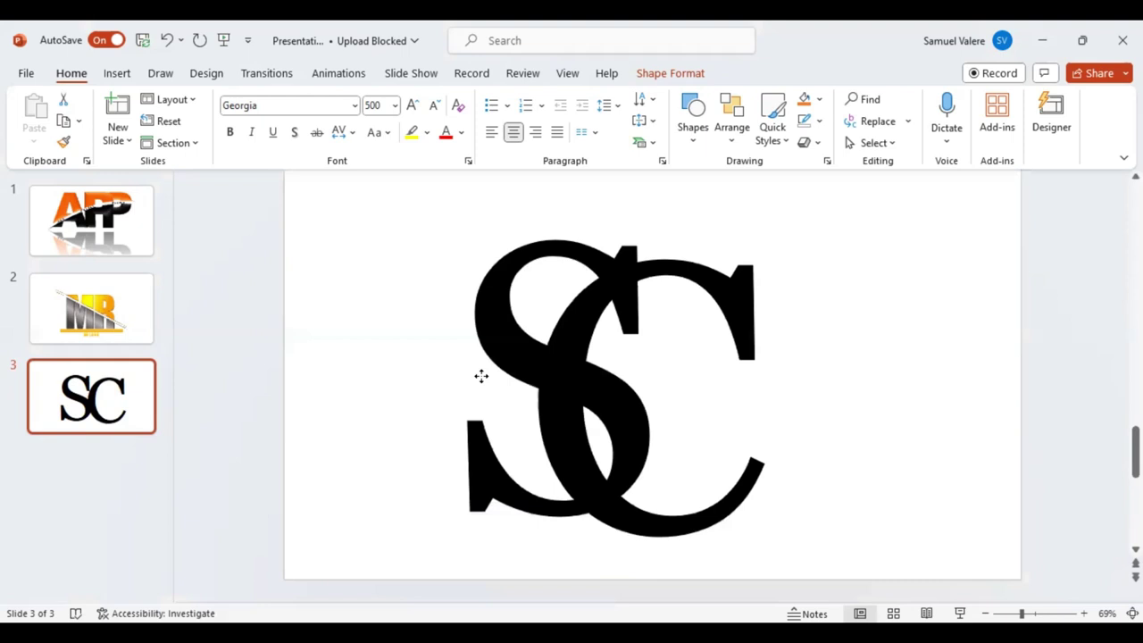
left_click_drag(481, 375, 481, 375)
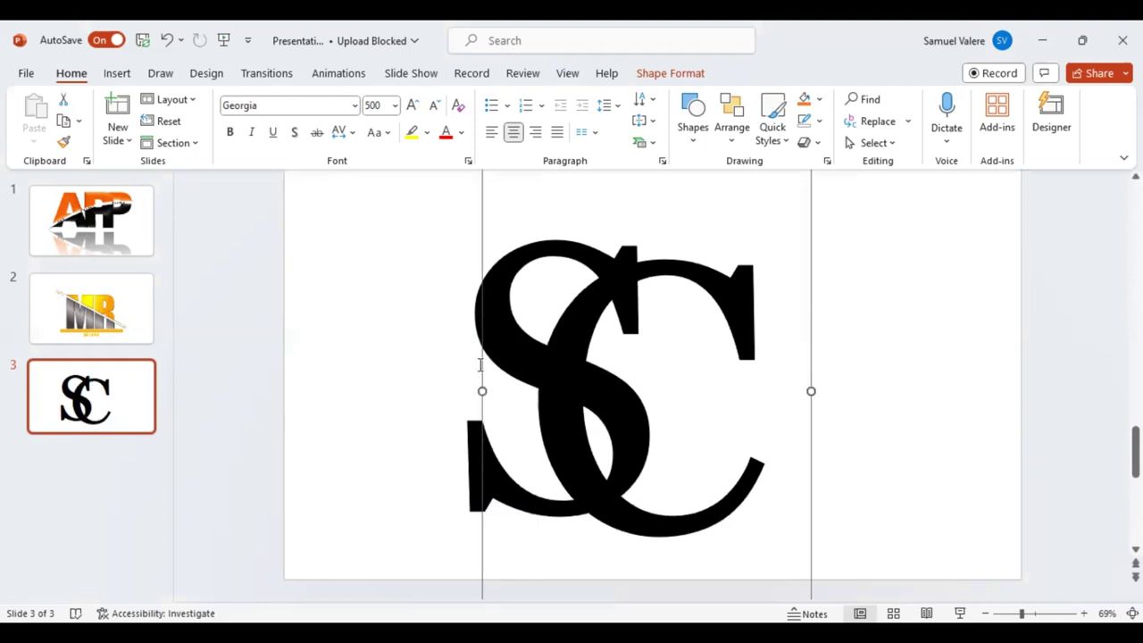
left_click_drag(474, 363, 467, 362)
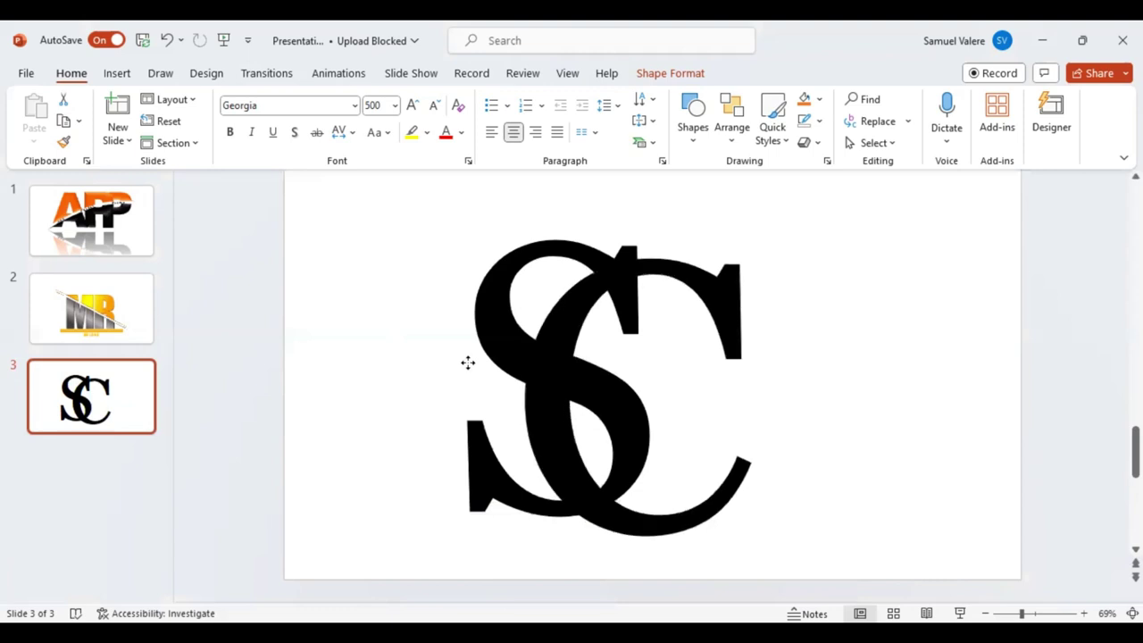
- Reselect the C box and nudge it slightly right to ease its overlap
left_click(576, 278)
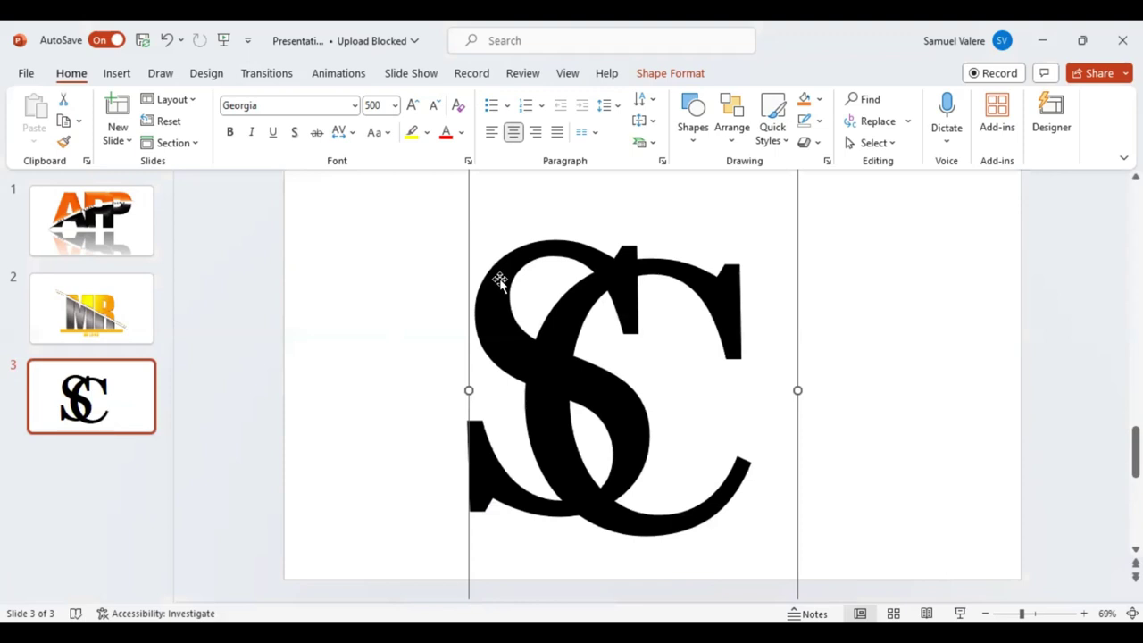
key("Escape")
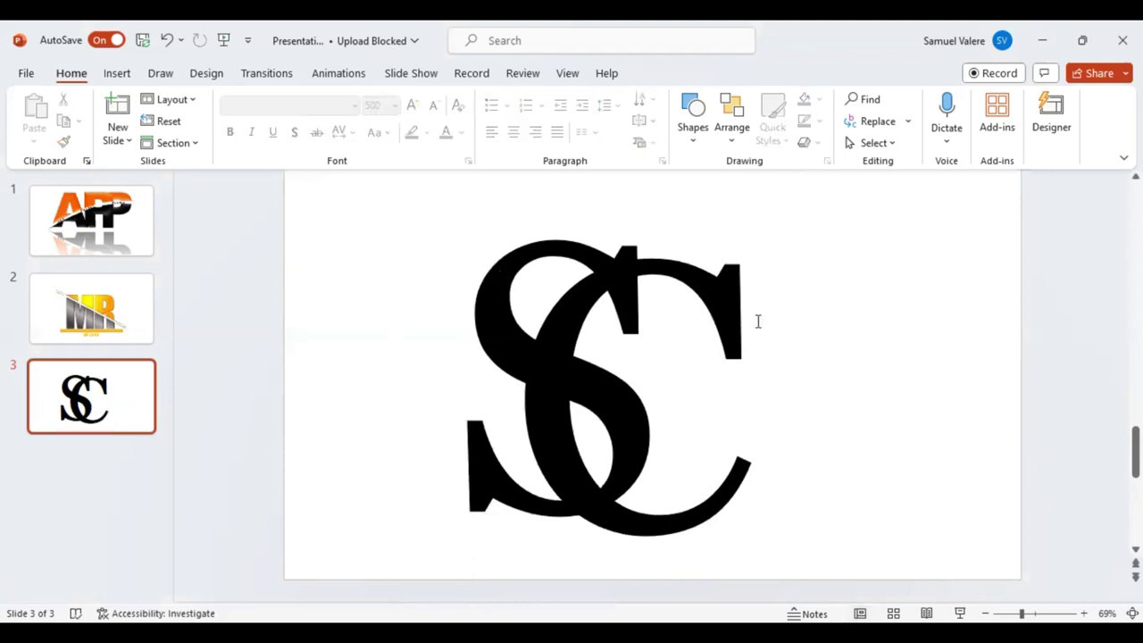
left_click(710, 294)
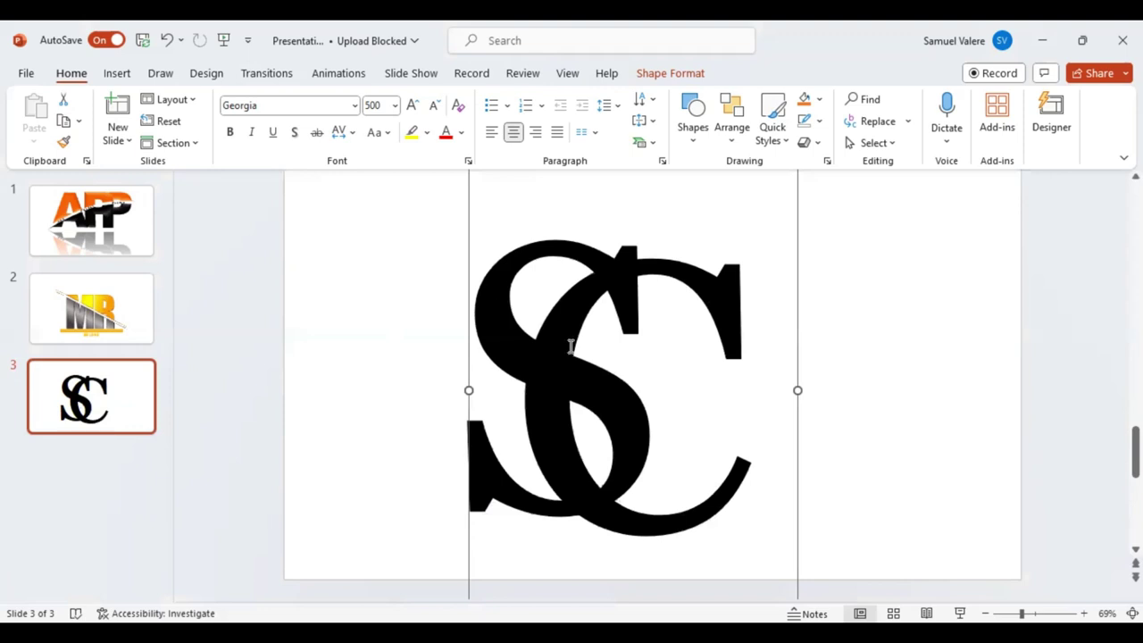
left_click(732, 308)
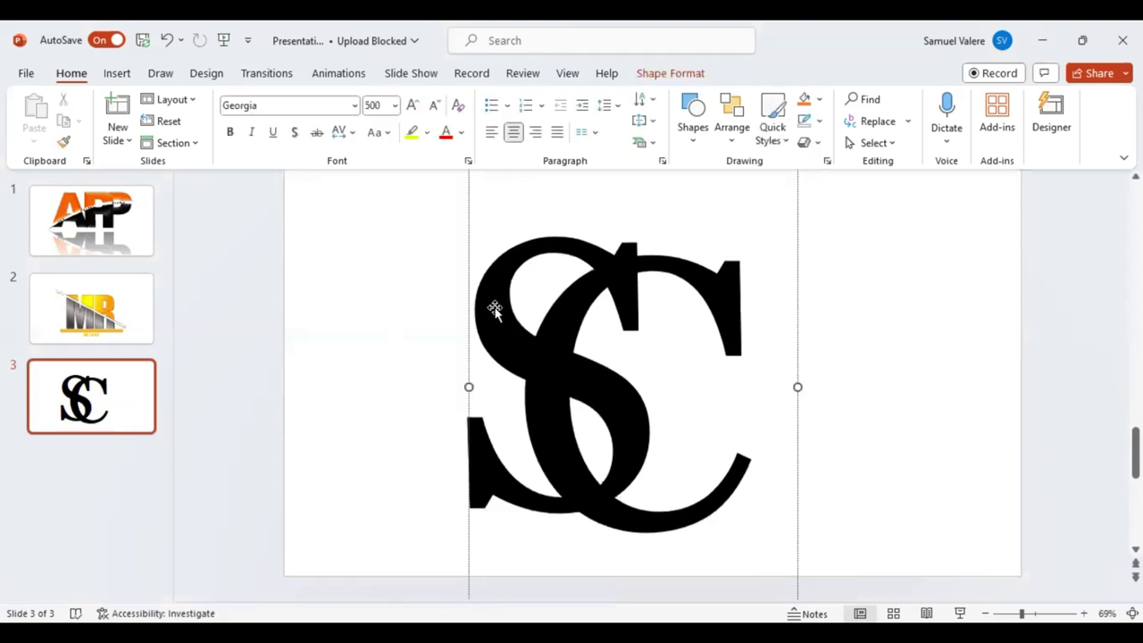
key("Escape")
key("Escape")
left_click(469, 435)
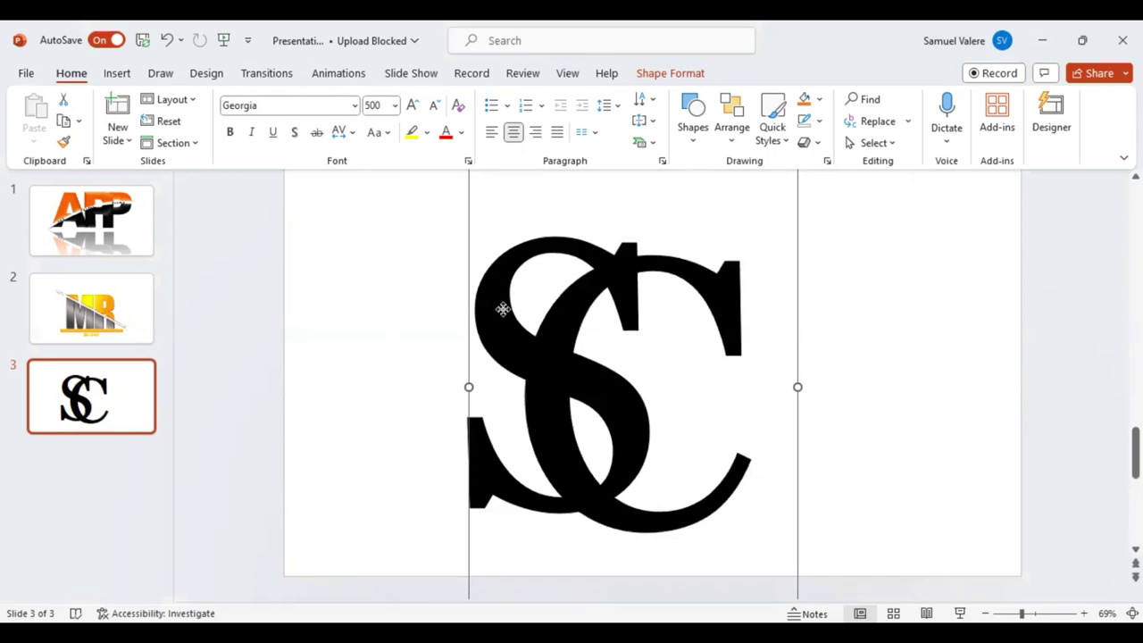
left_click_drag(493, 302, 506, 313)
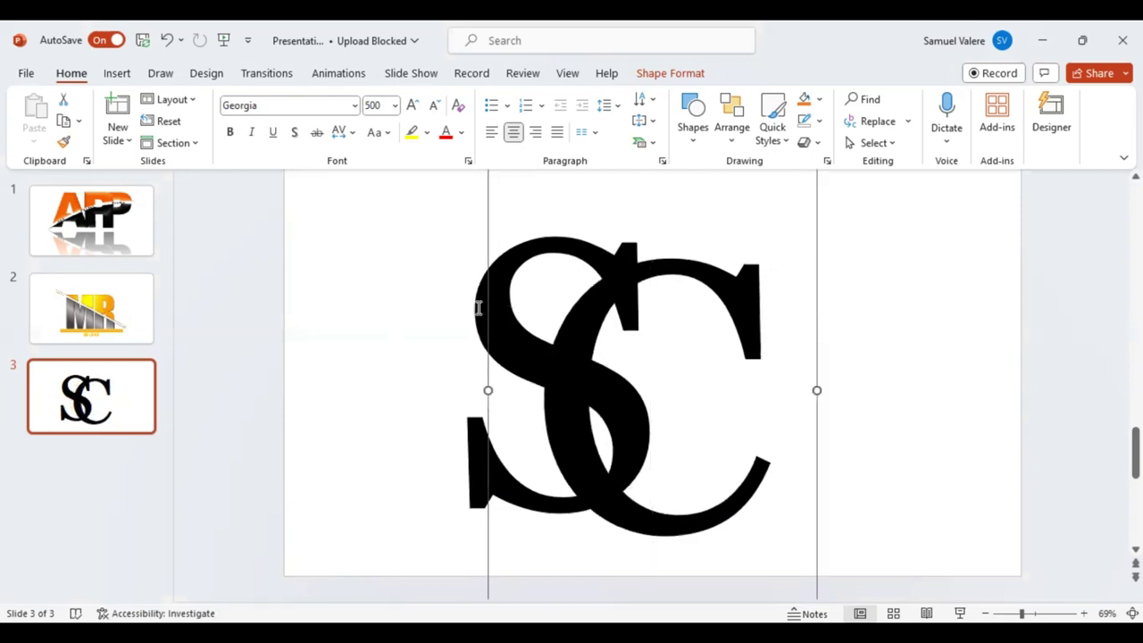
- Select both S and C and apply the Fragment merge to them
left_click(514, 232, "shift")
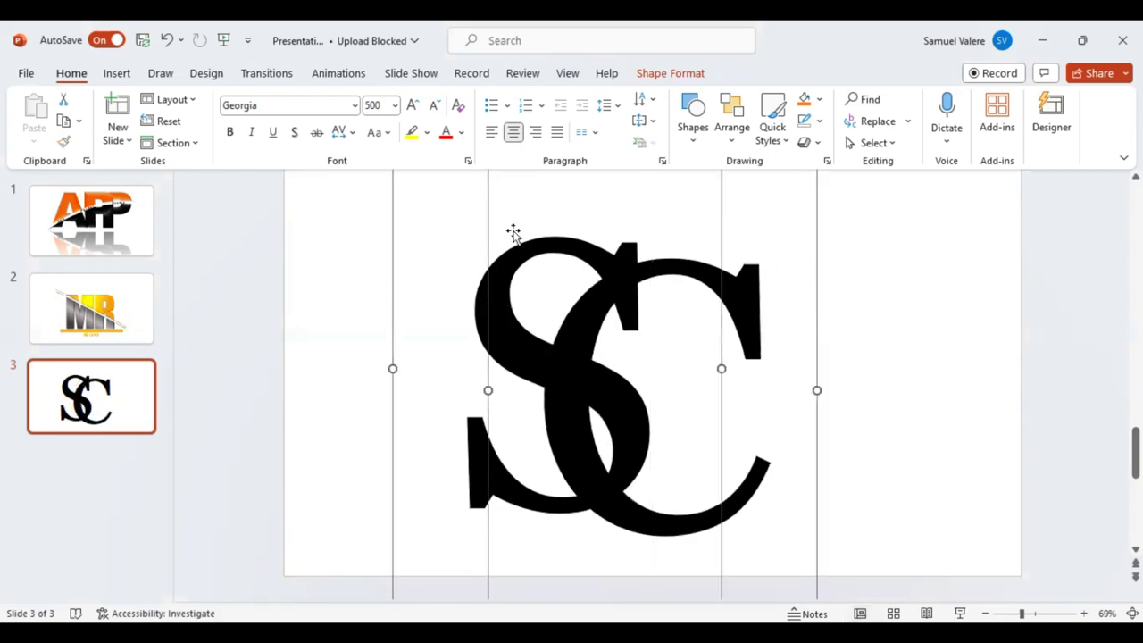
left_click(657, 79)
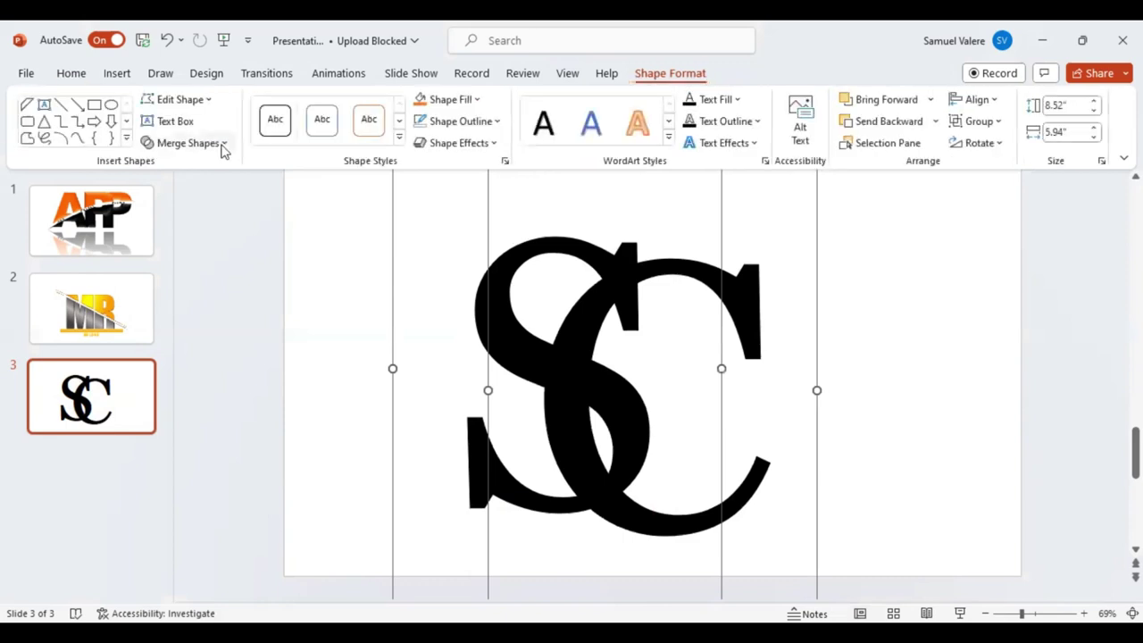
left_click(222, 146)
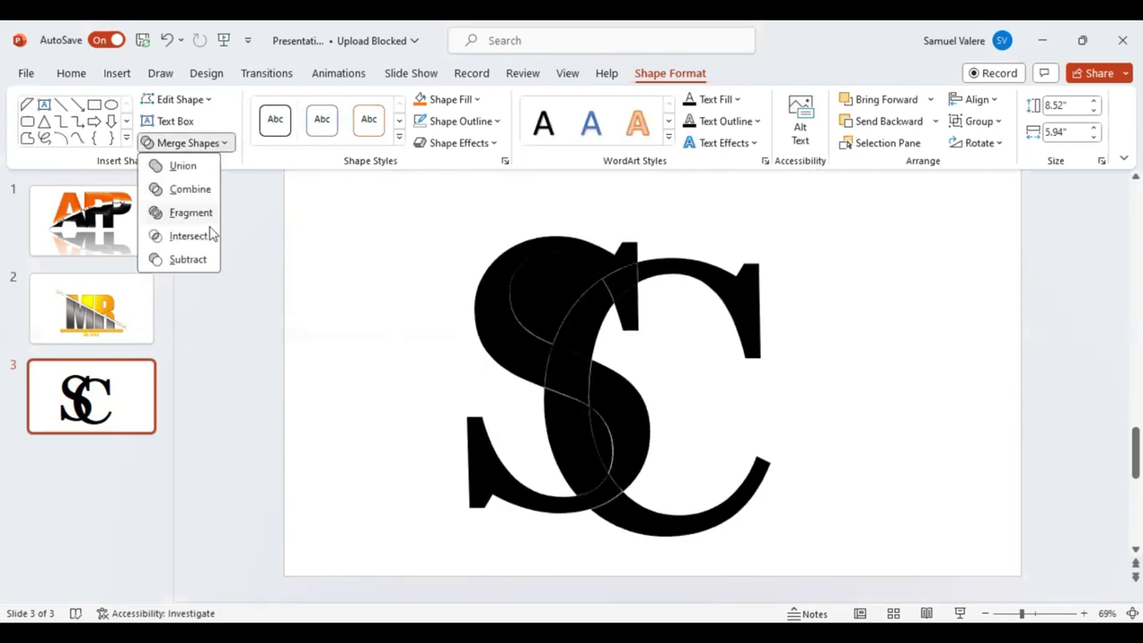
left_click(545, 312)
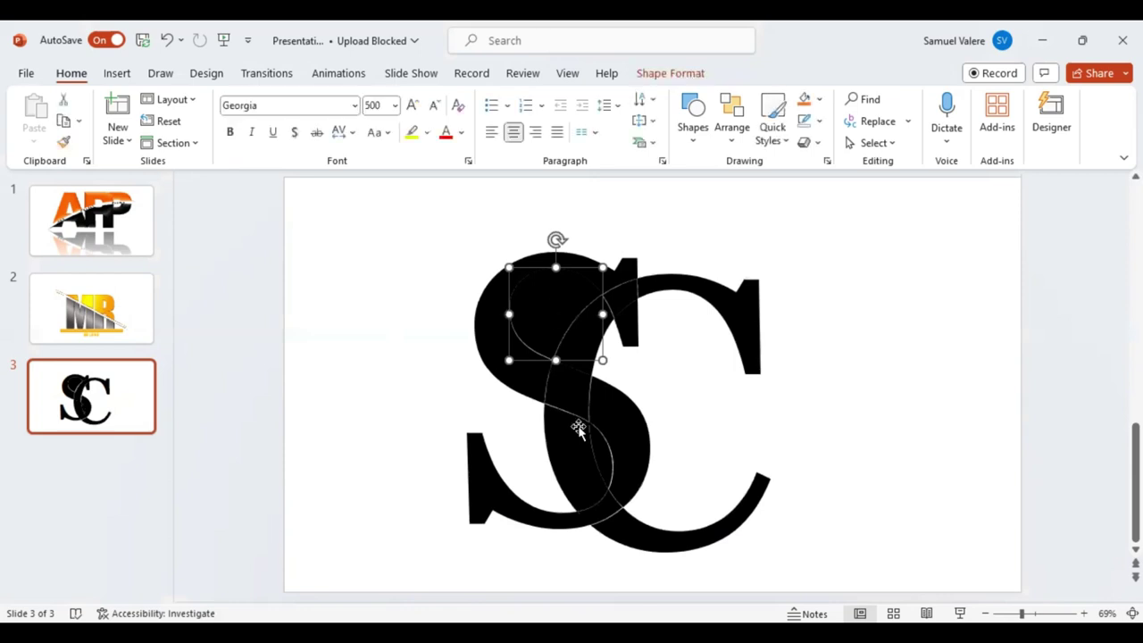
- Delete the stray slivers left in the overlap area
key("Delete")
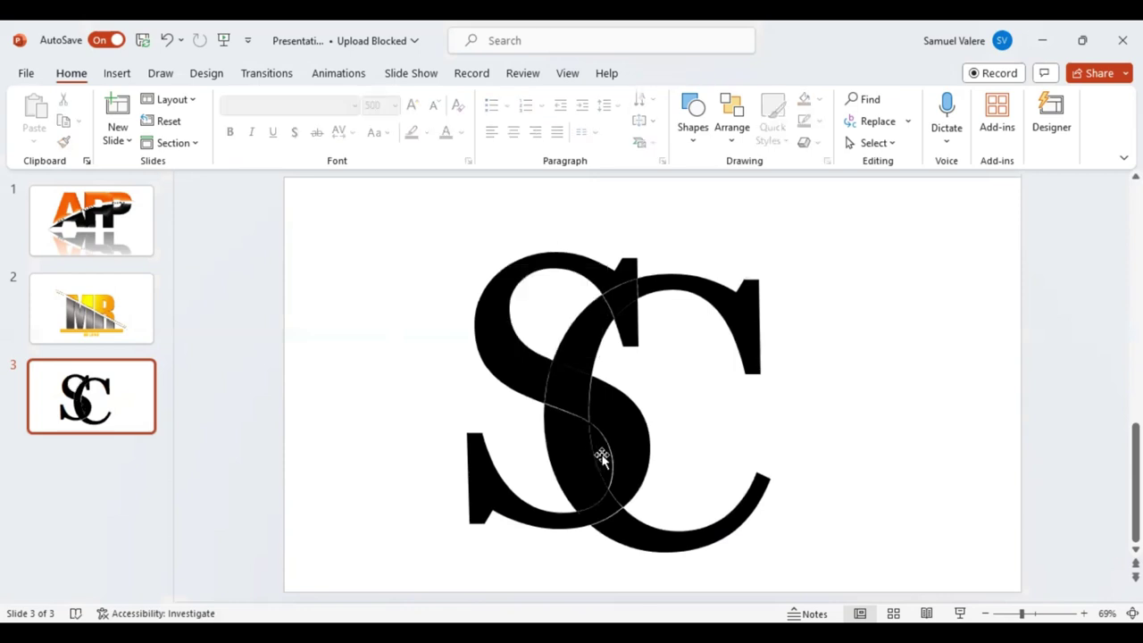
left_click(601, 456)
key("Delete")
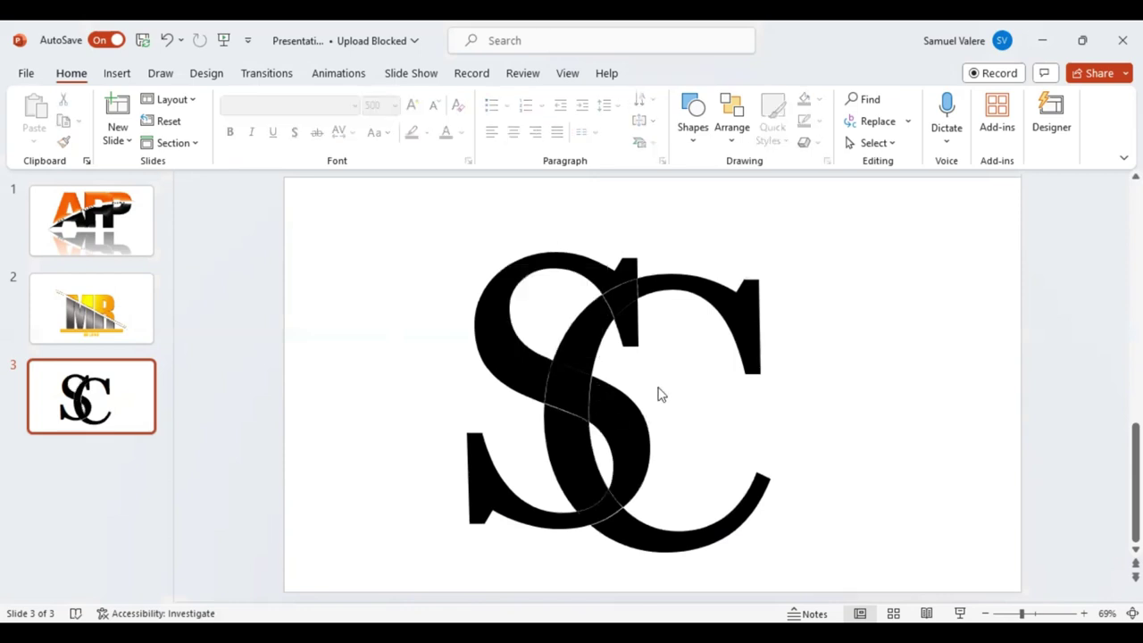
- Union the four S pieces into one solid S shape
left_click(632, 334)
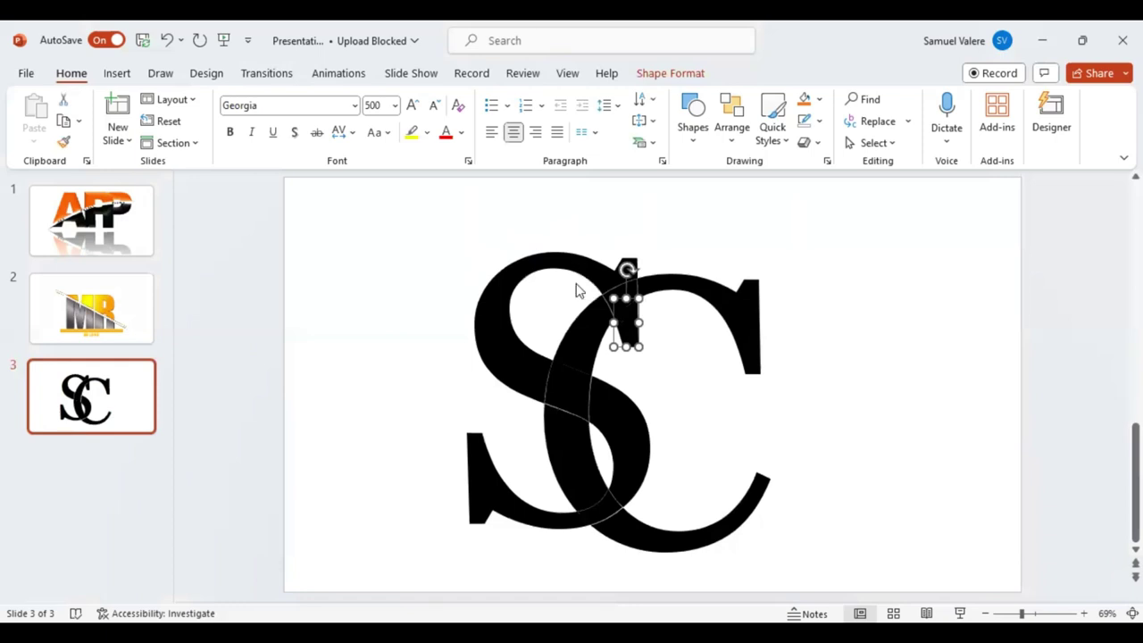
left_click(576, 290, "shift")
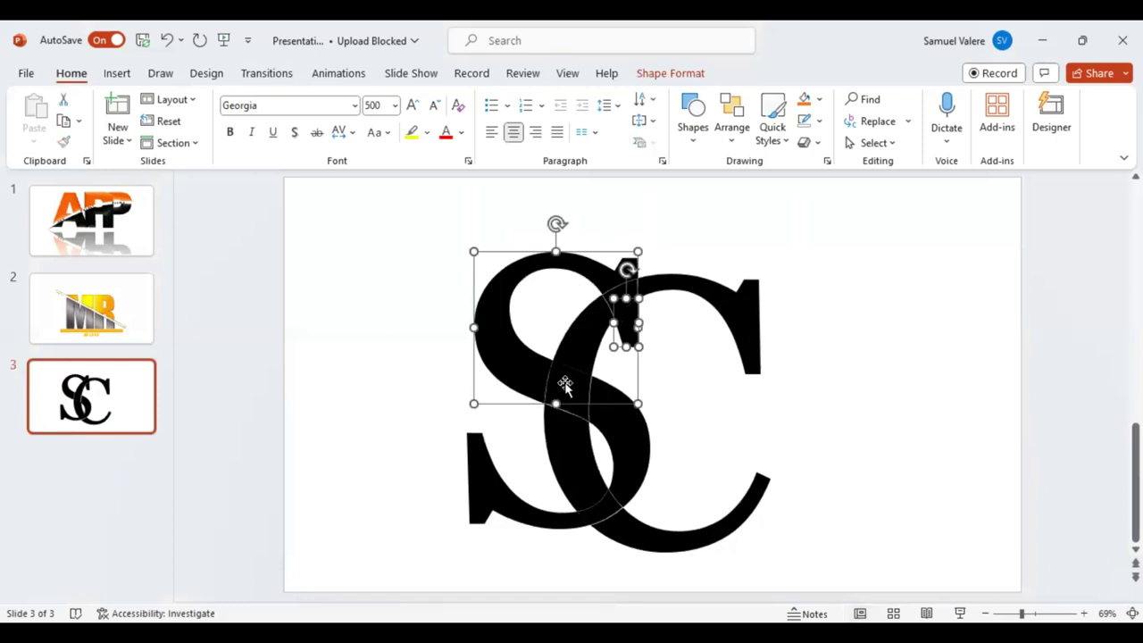
left_click(631, 451, "shift")
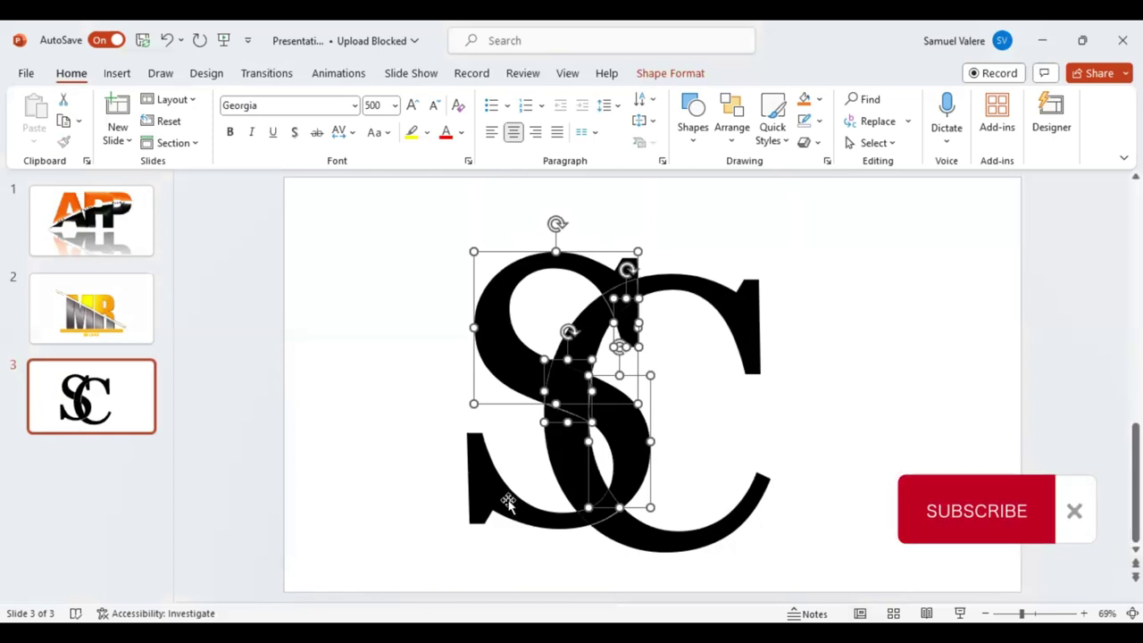
left_click(507, 503, "shift")
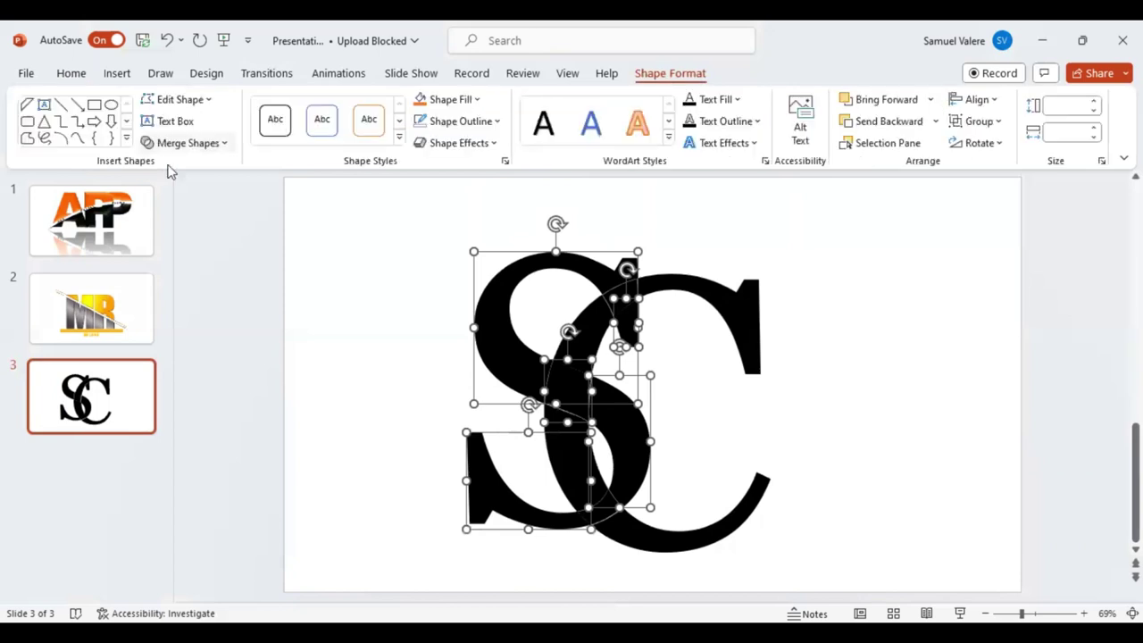
left_click(183, 143)
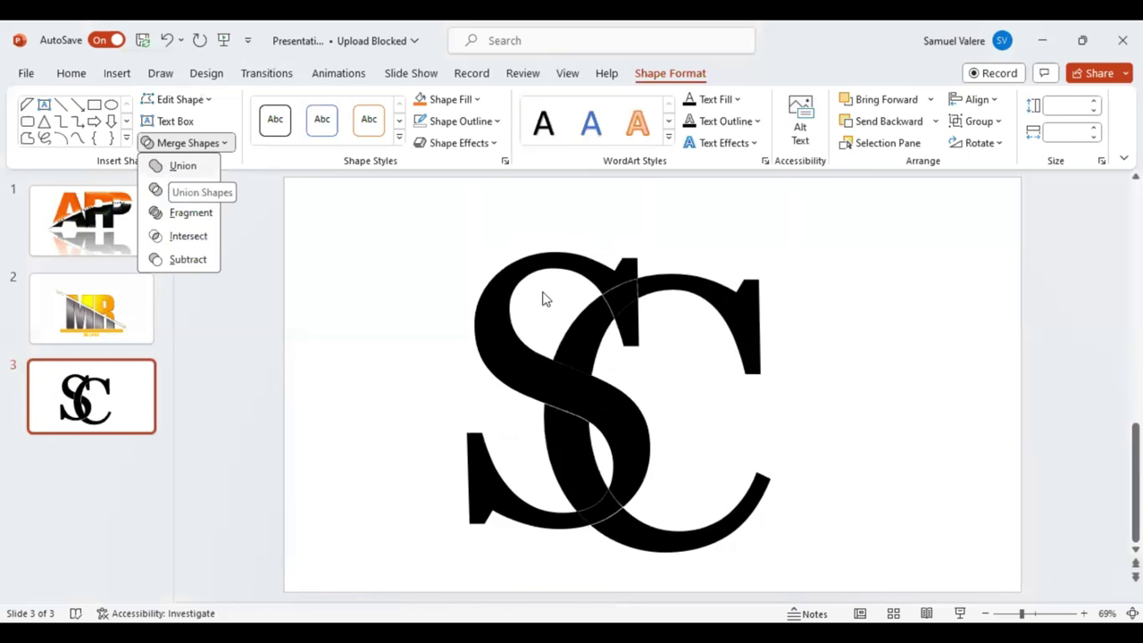
left_click(733, 320)
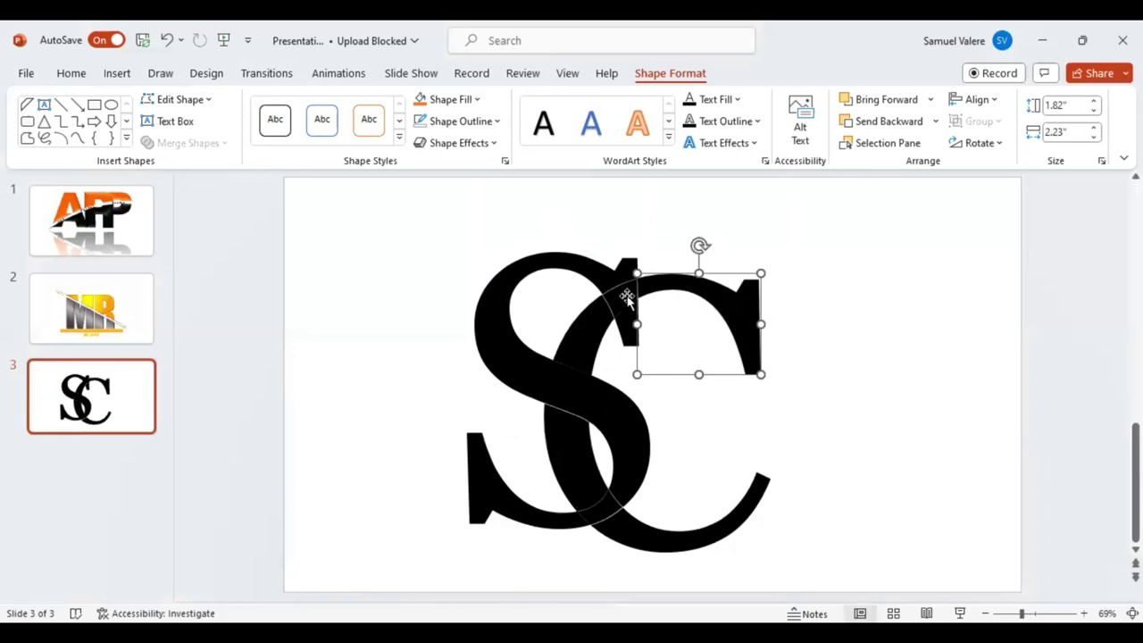
- Select all the C fragments together, including those inside the S
left_click(601, 328, "shift")
left_click(580, 347, "shift")
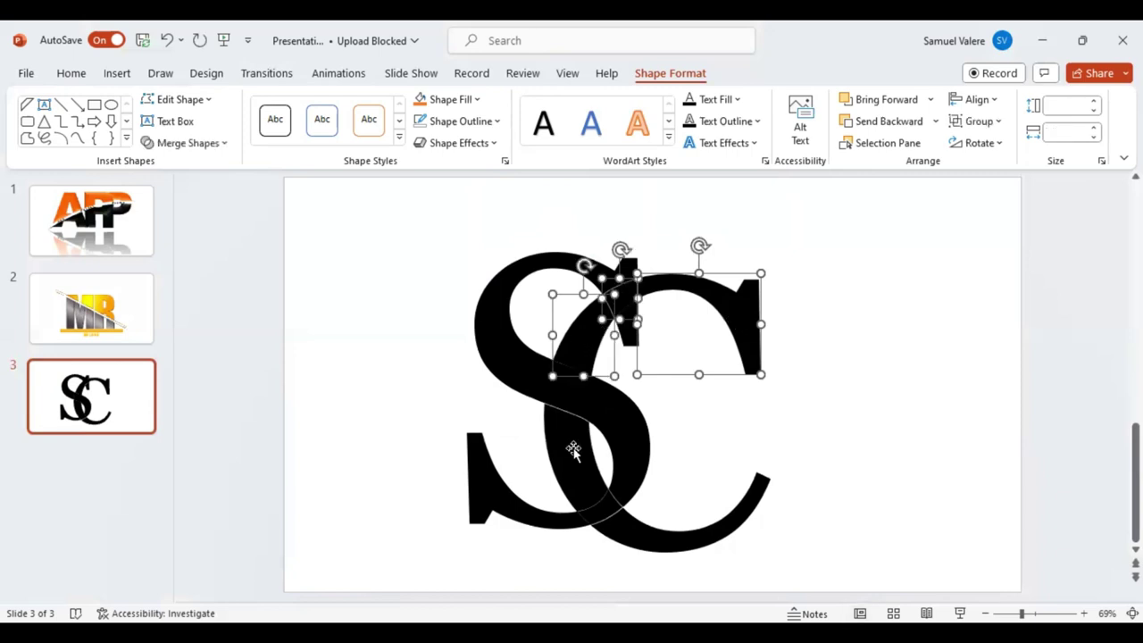
left_click(611, 505, "shift")
left_click(642, 529, "shift")
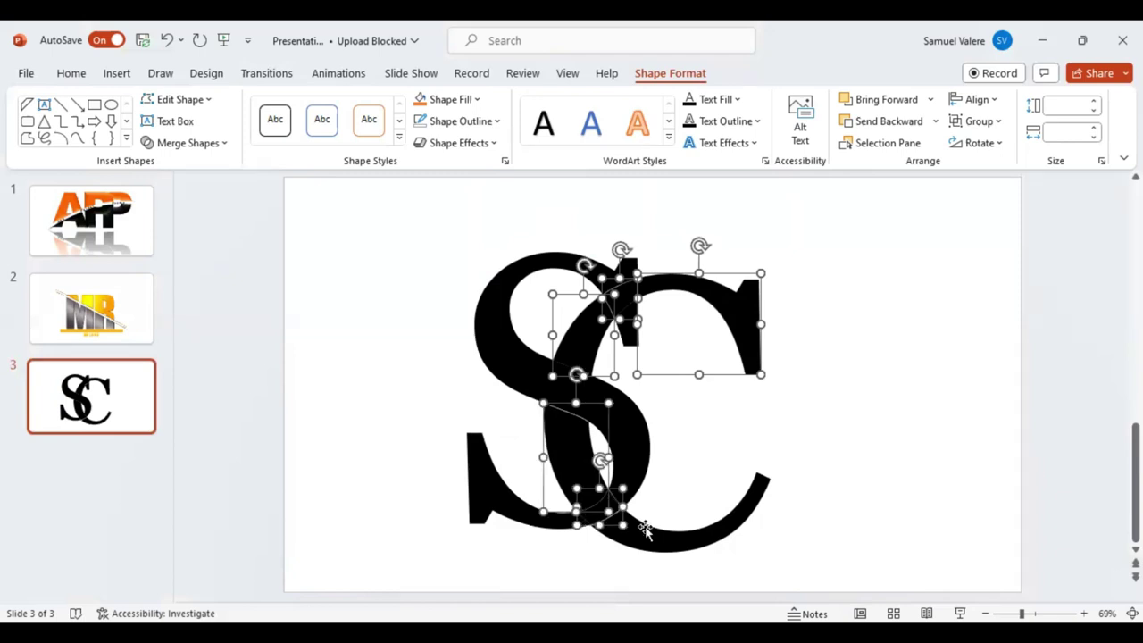
left_click(645, 529, "shift")
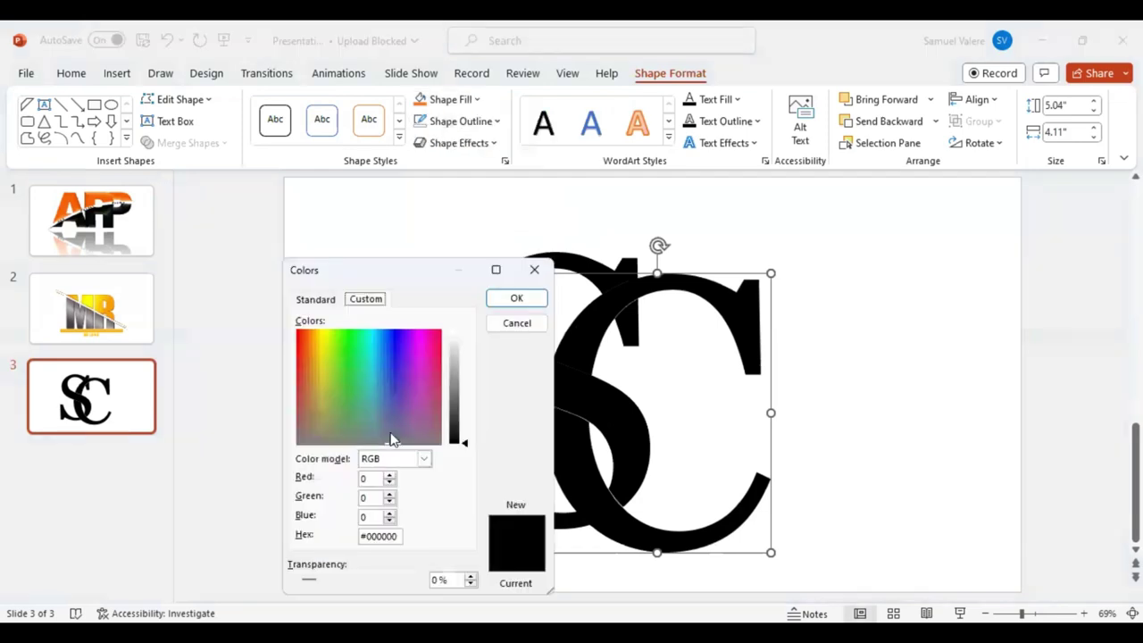
- Fill the C with the dark purple #240042 from the Colors dialog
left_click(406, 340)
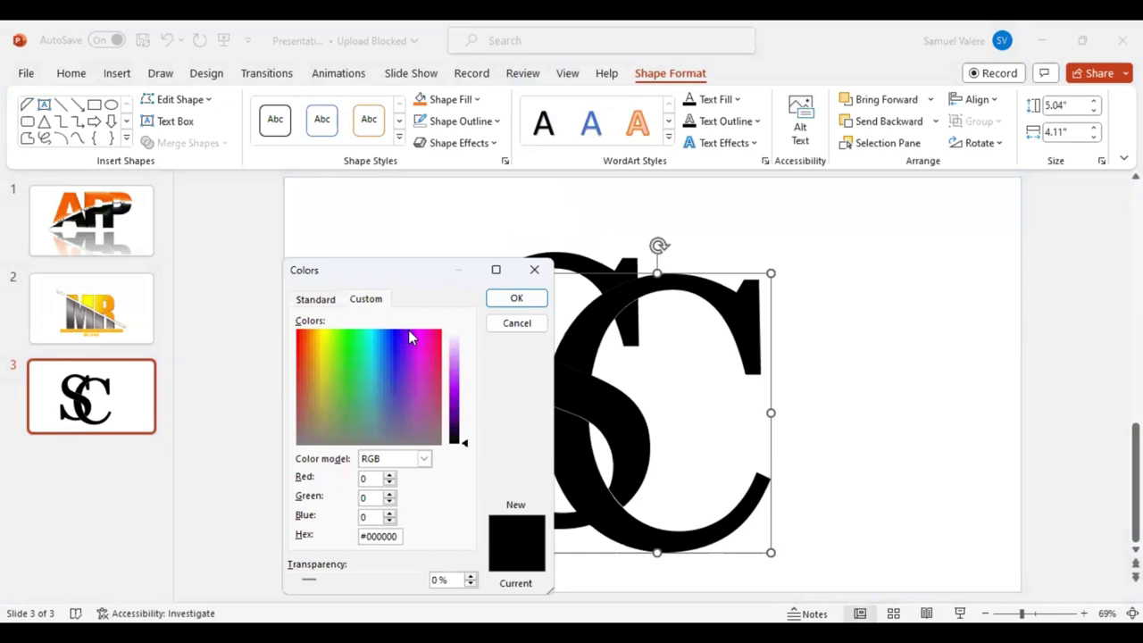
left_click(471, 435)
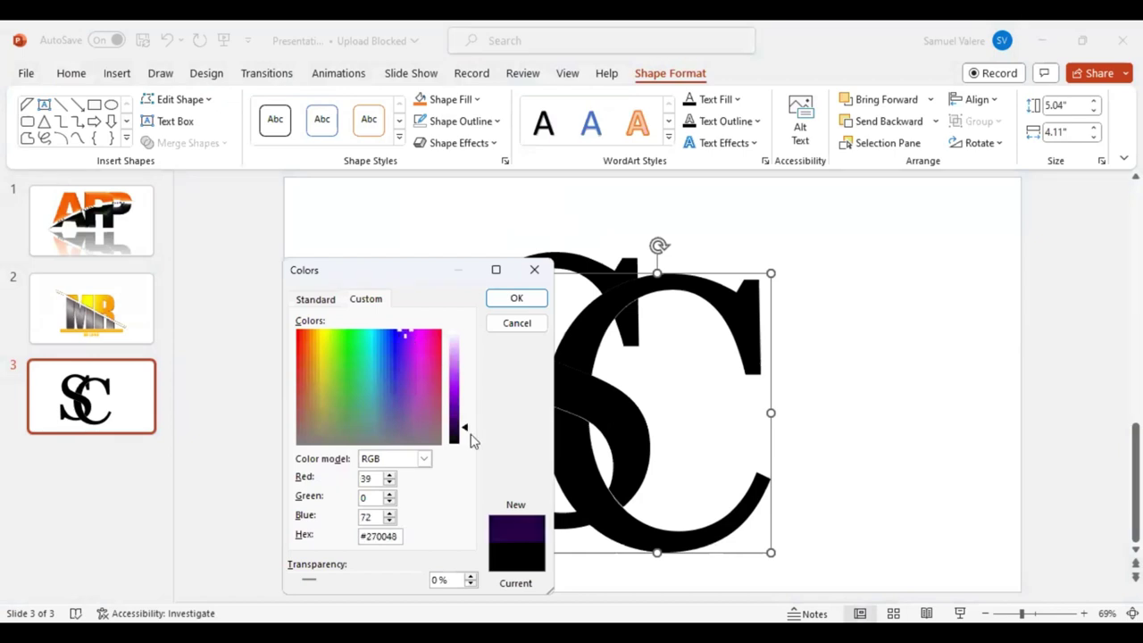
left_click_drag(471, 437, 471, 438)
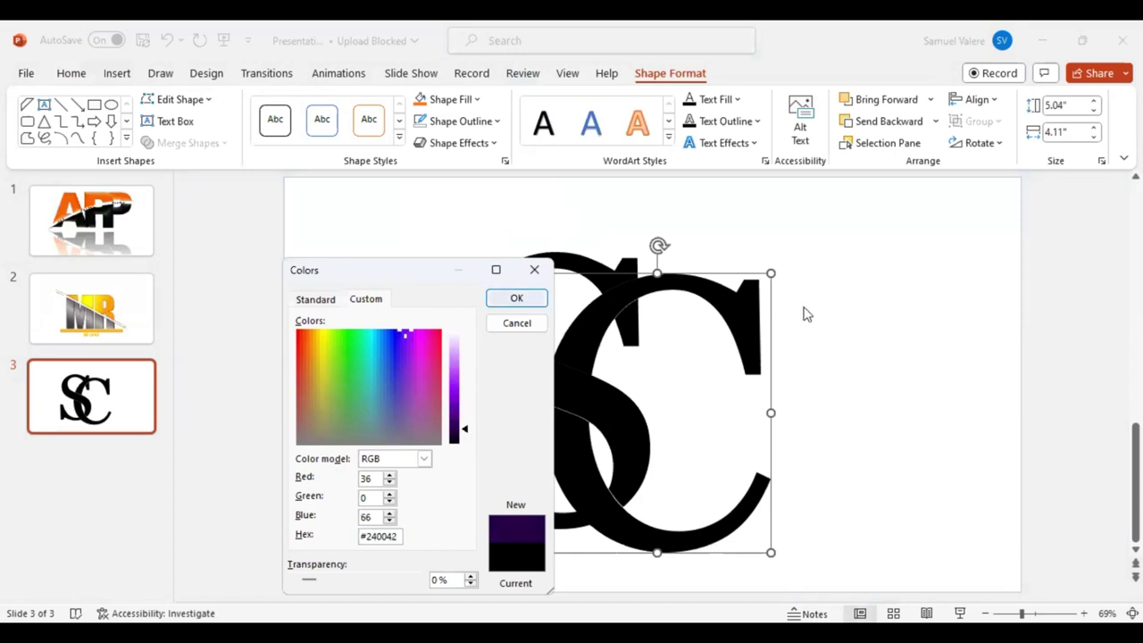
key("Return")
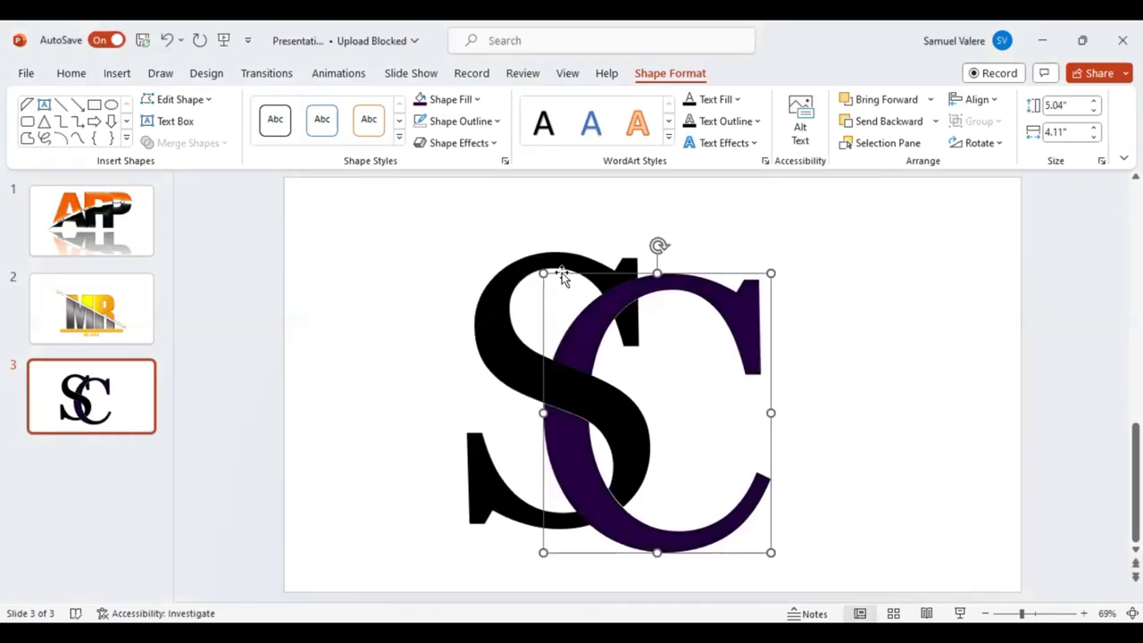
- Fill the S orange and select it together with the C
left_click(515, 284)
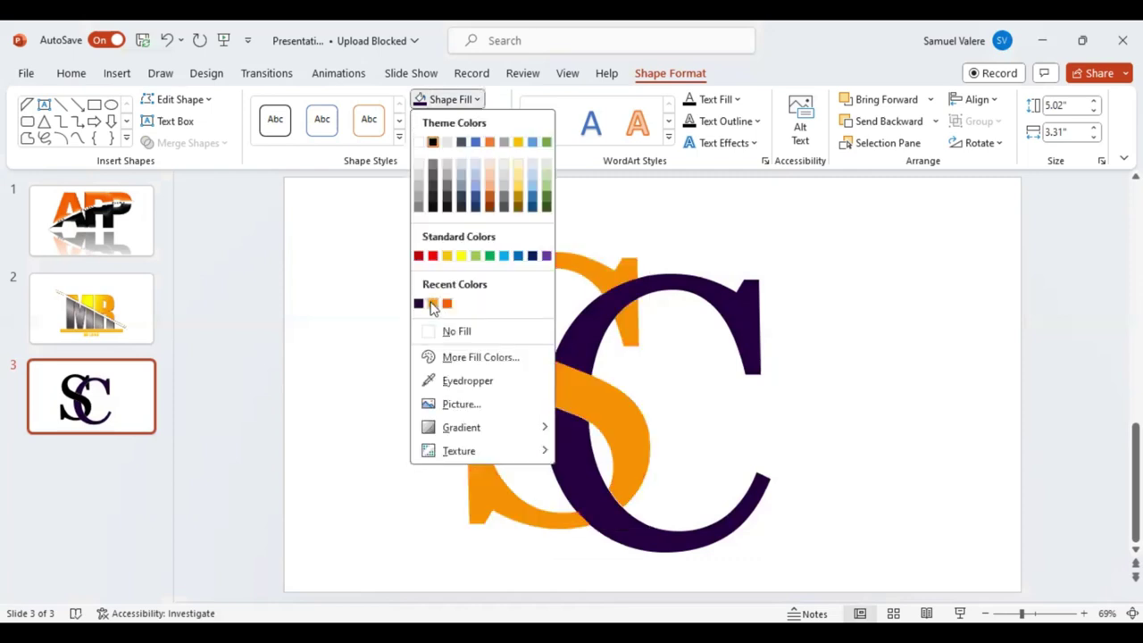
left_click(737, 313)
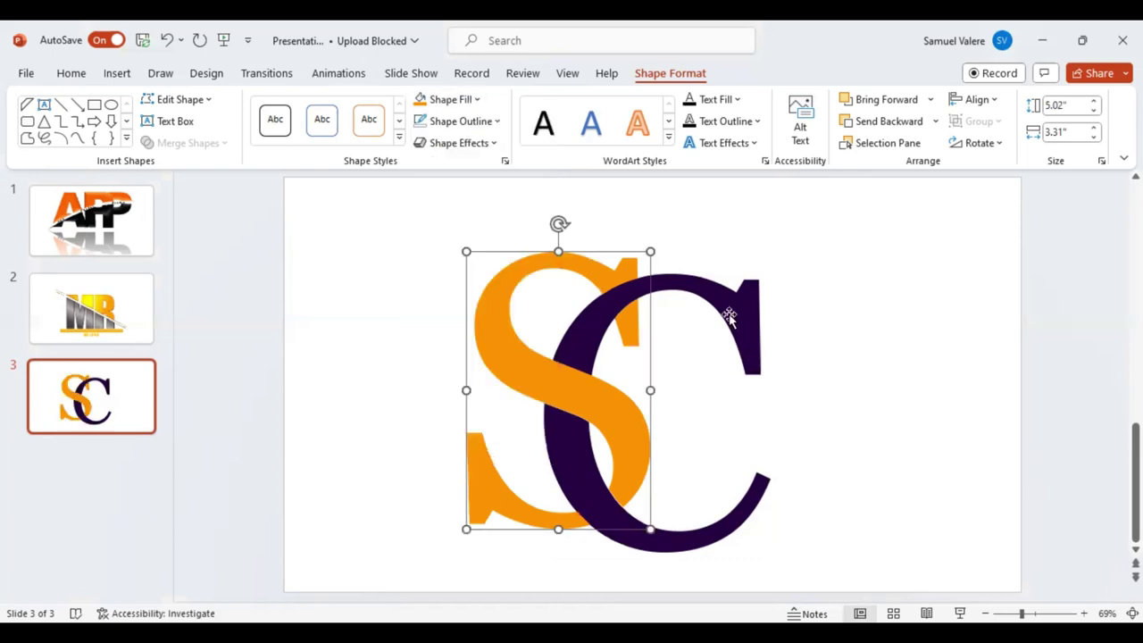
left_click(741, 313, "shift")
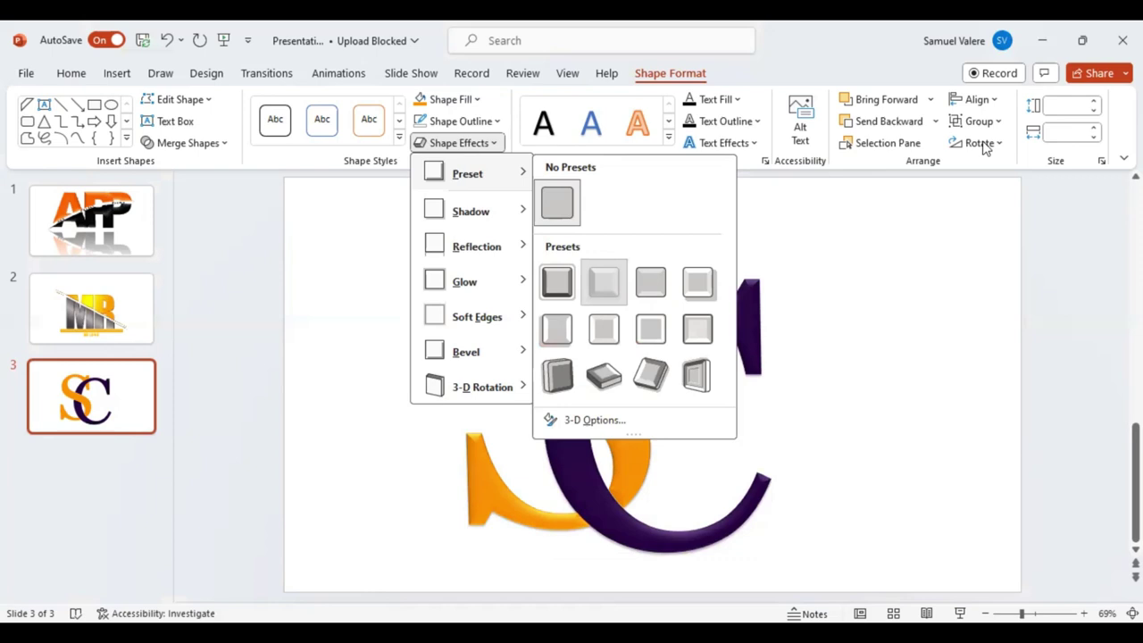
- Apply a bevel preset to both letters, group them, and nudge the monogram up
left_click(594, 357)
left_click_drag(594, 352, 593, 343)
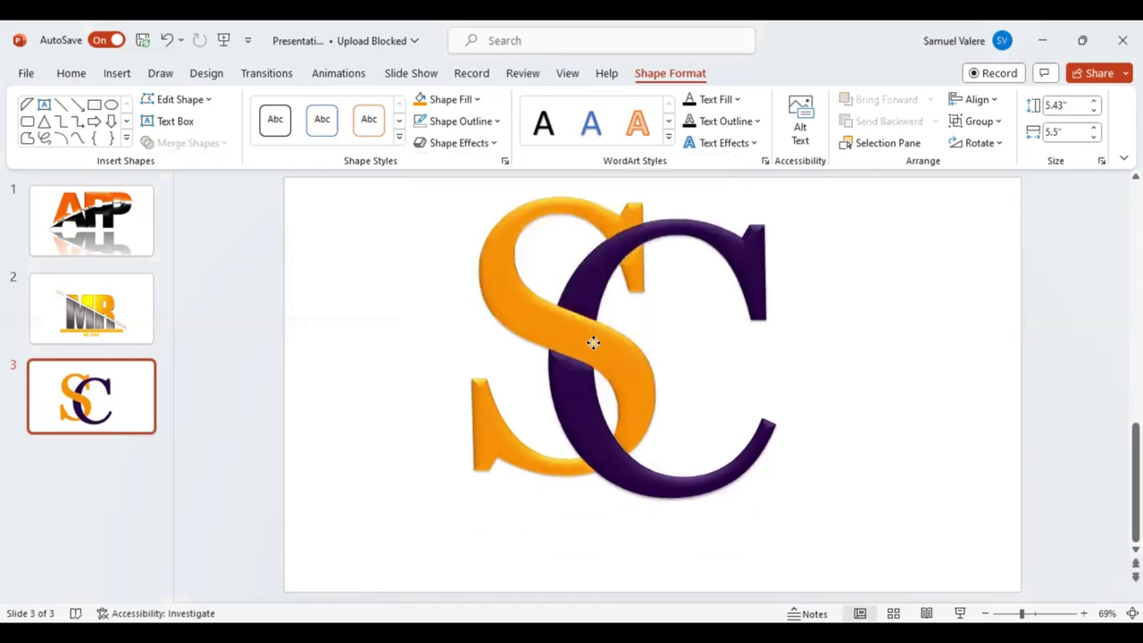
left_click(593, 343)
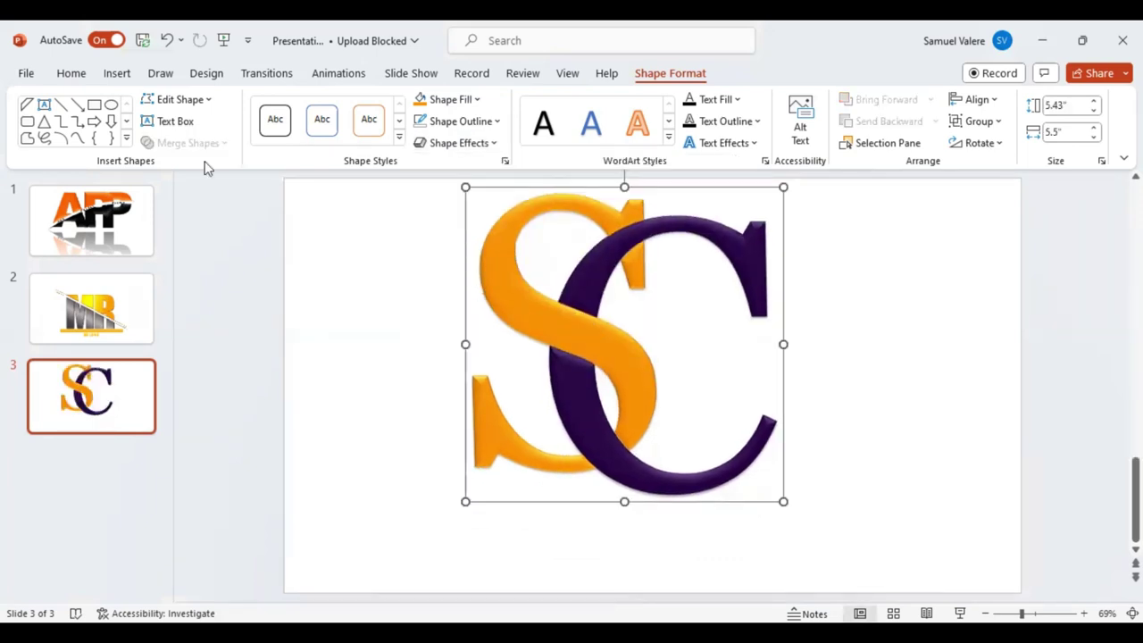
- Add a text box below the monogram reading 'LOGO NAME HERE', centred
left_click(175, 121)
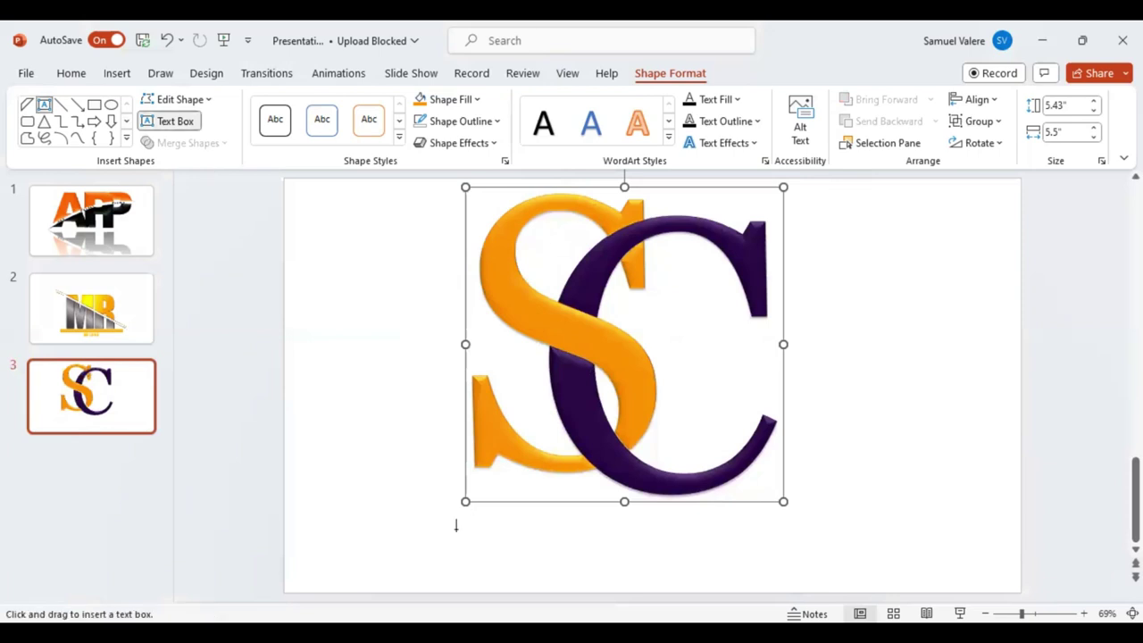
left_click_drag(449, 534, 762, 561)
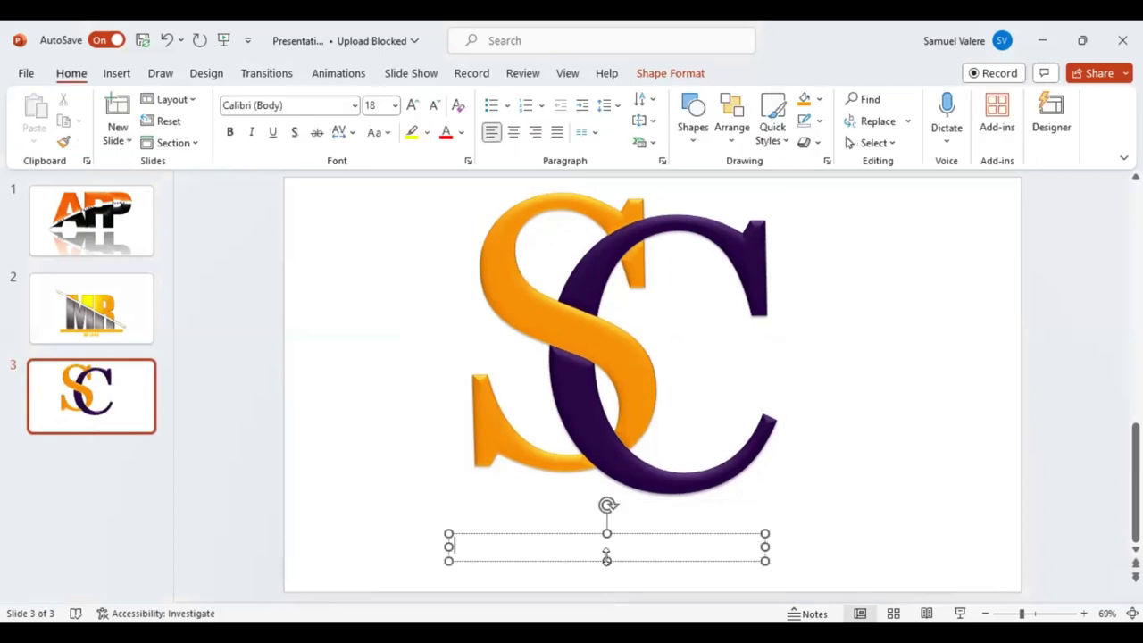
type("LOH")
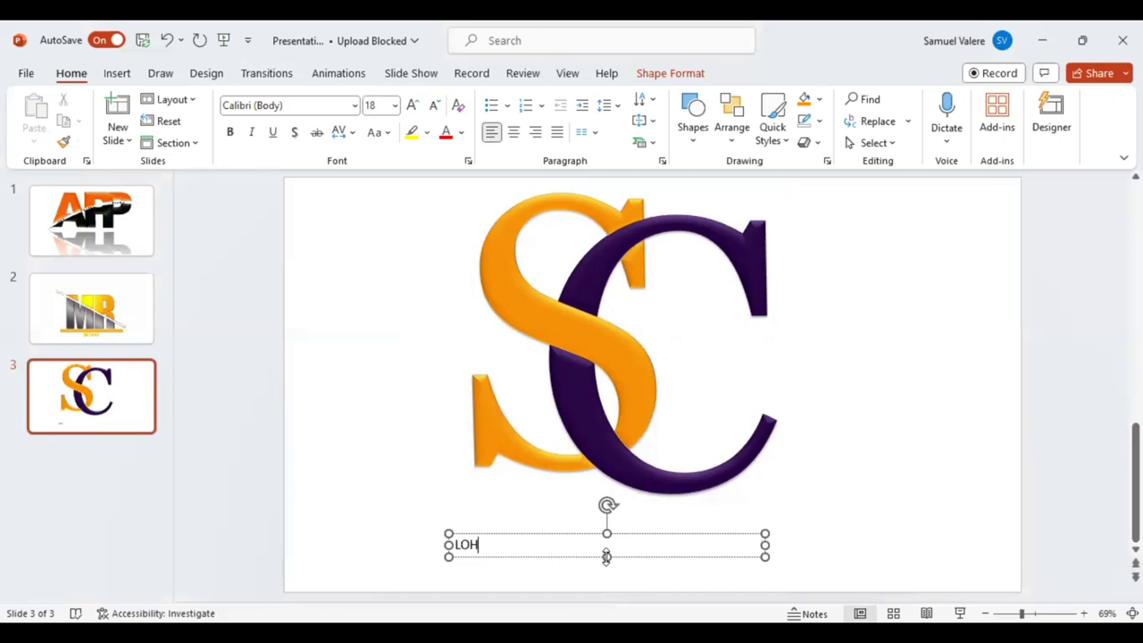
key("BackSpace")
type("GO")
type(" NAME HERE")
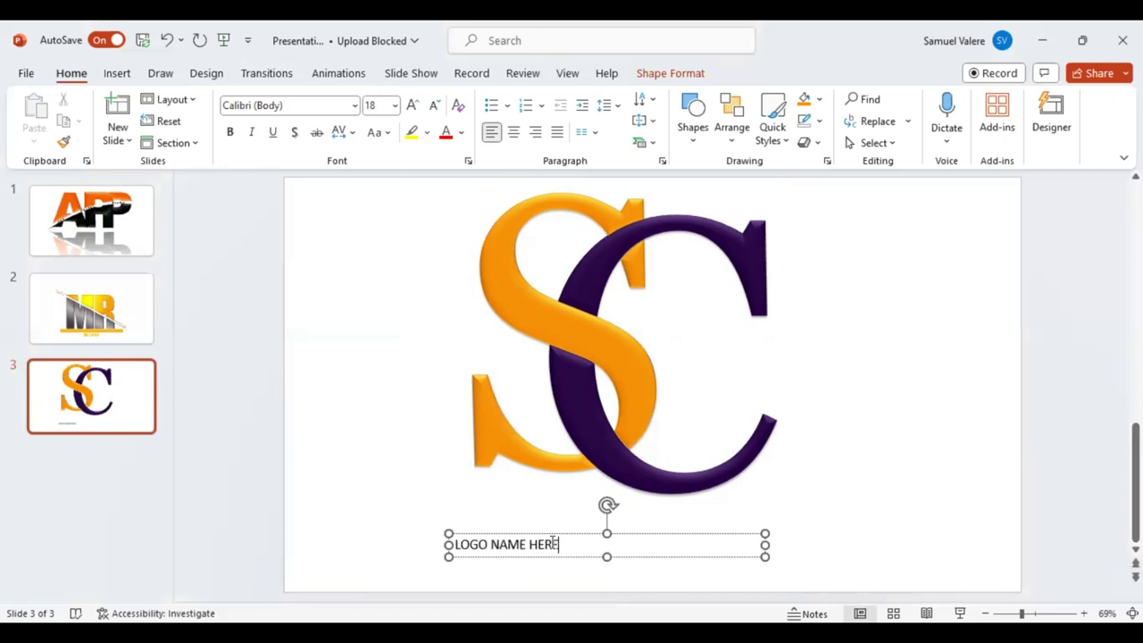
key("ctrl+a")
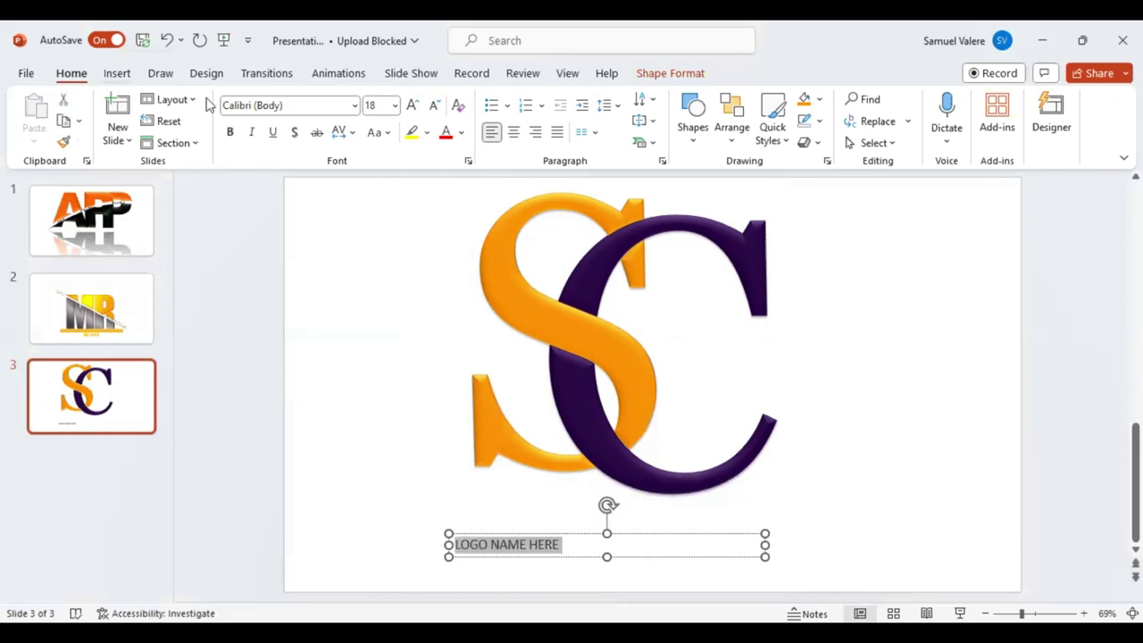
left_click(514, 133)
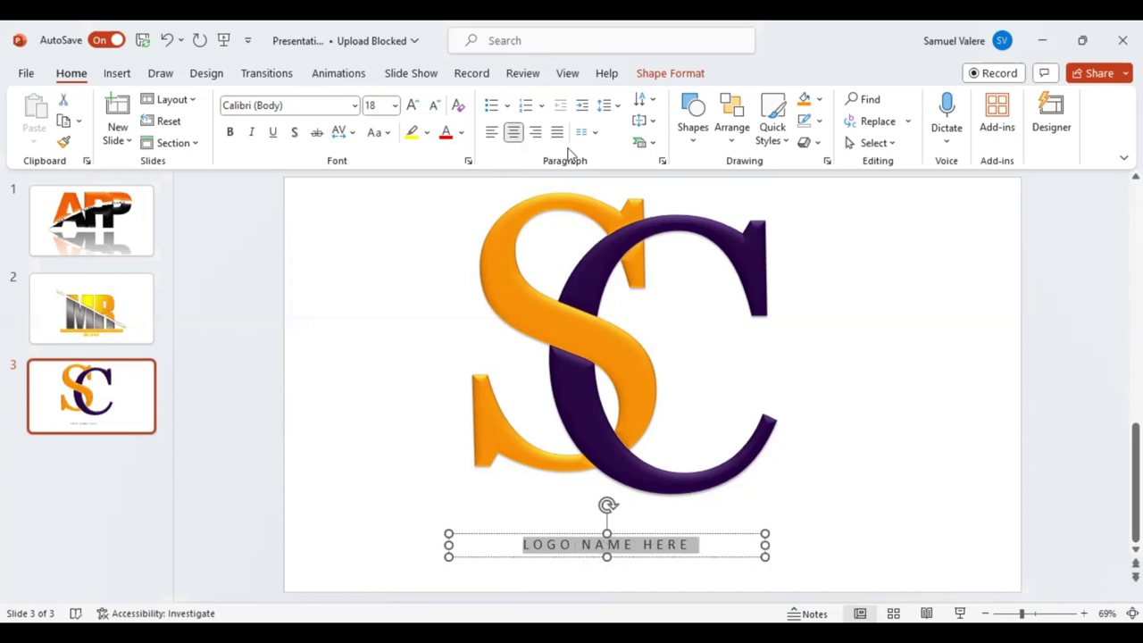
- Preview the caption's Bevel text effects and Text Fill colours, leaving them unchanged
left_click(652, 75)
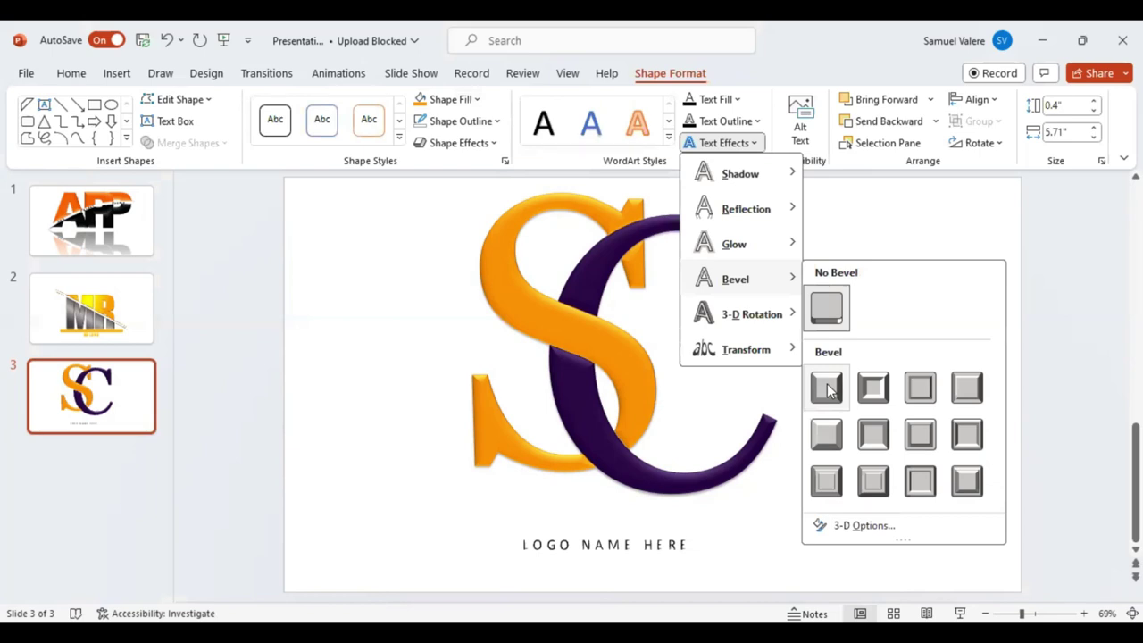
left_click(637, 545)
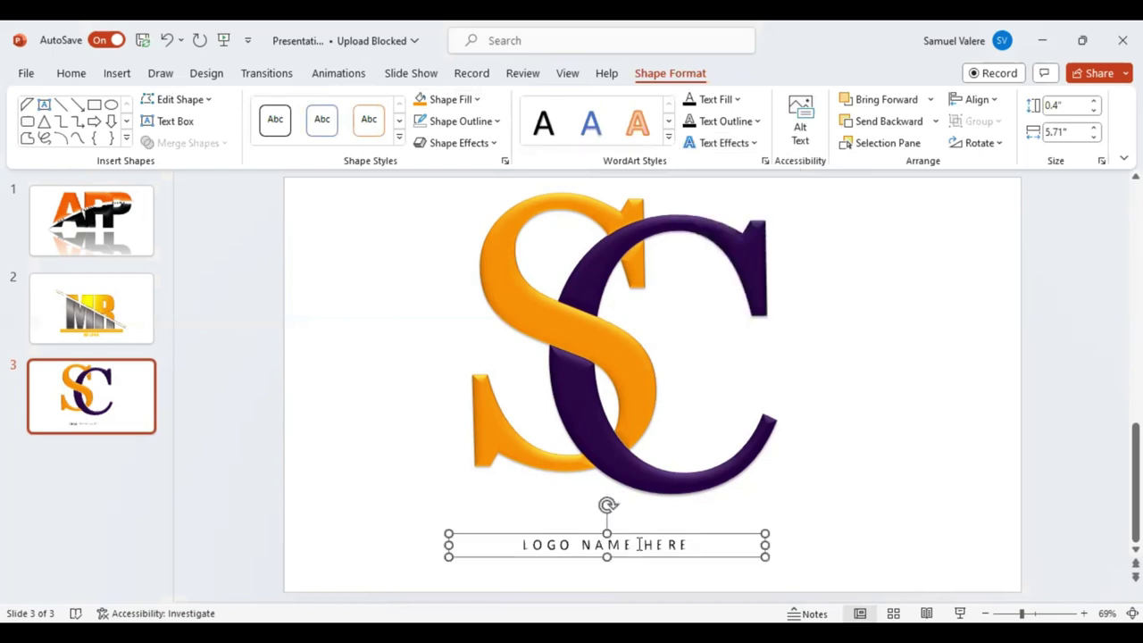
key("ctrl+a")
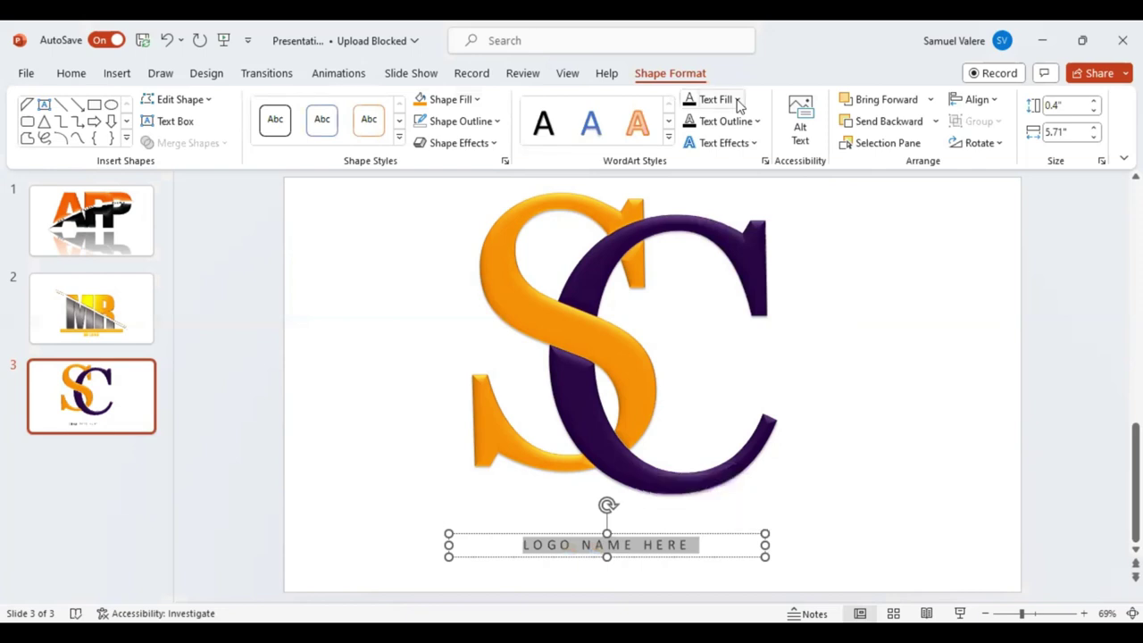
left_click(738, 99)
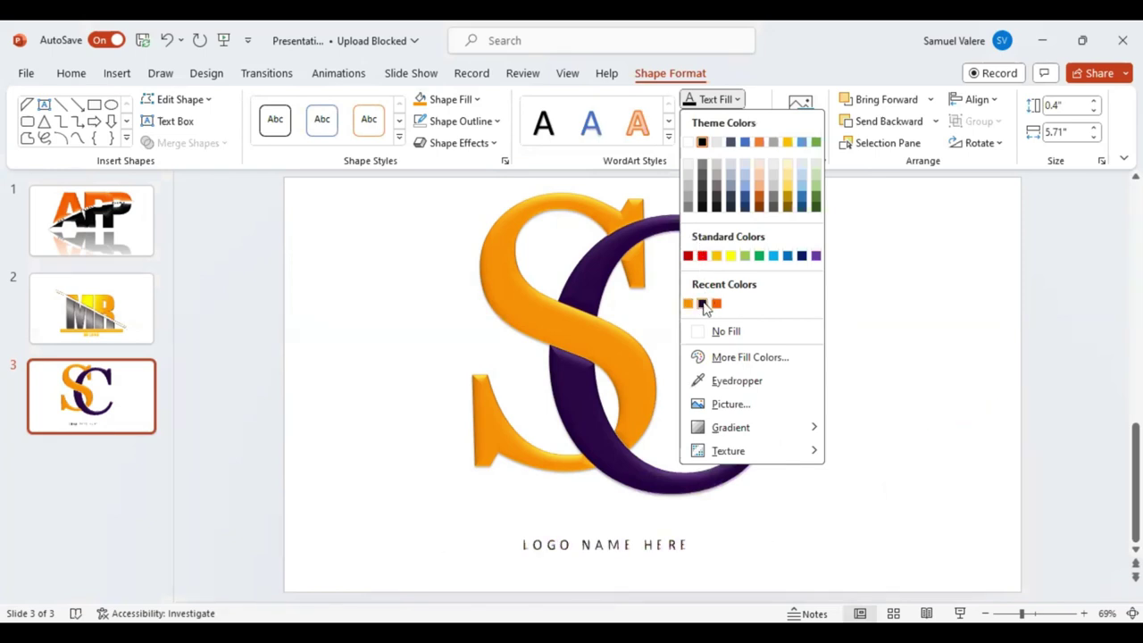
left_click(608, 560)
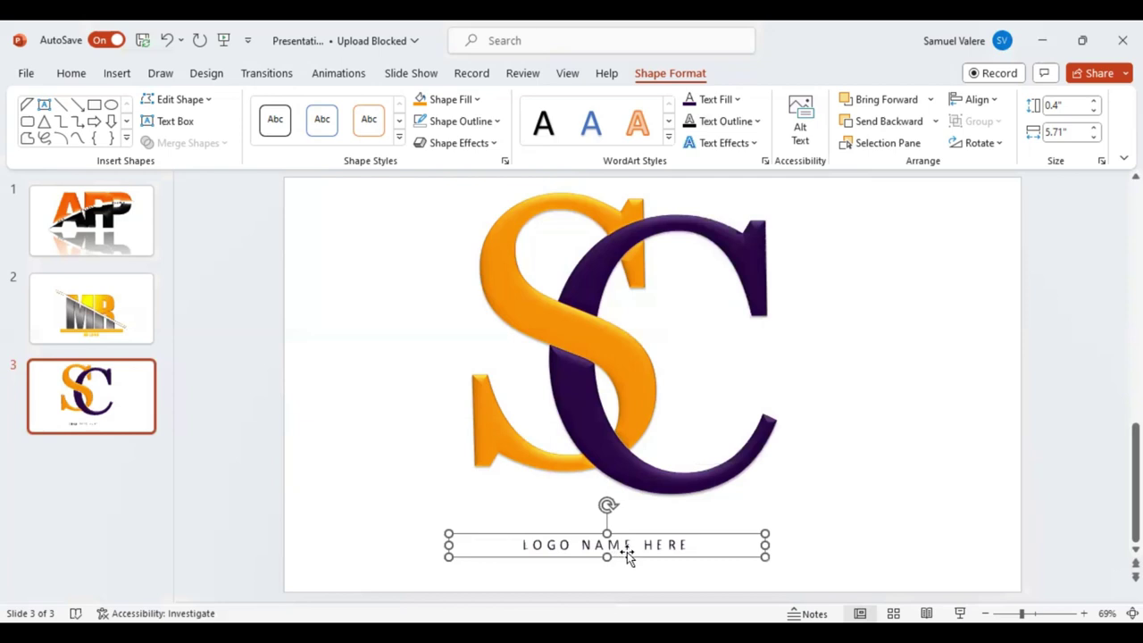
- Drag the 'LOGO NAME HERE' caption up to sit just beneath the SC monogram
left_click_drag(624, 544, 625, 517)
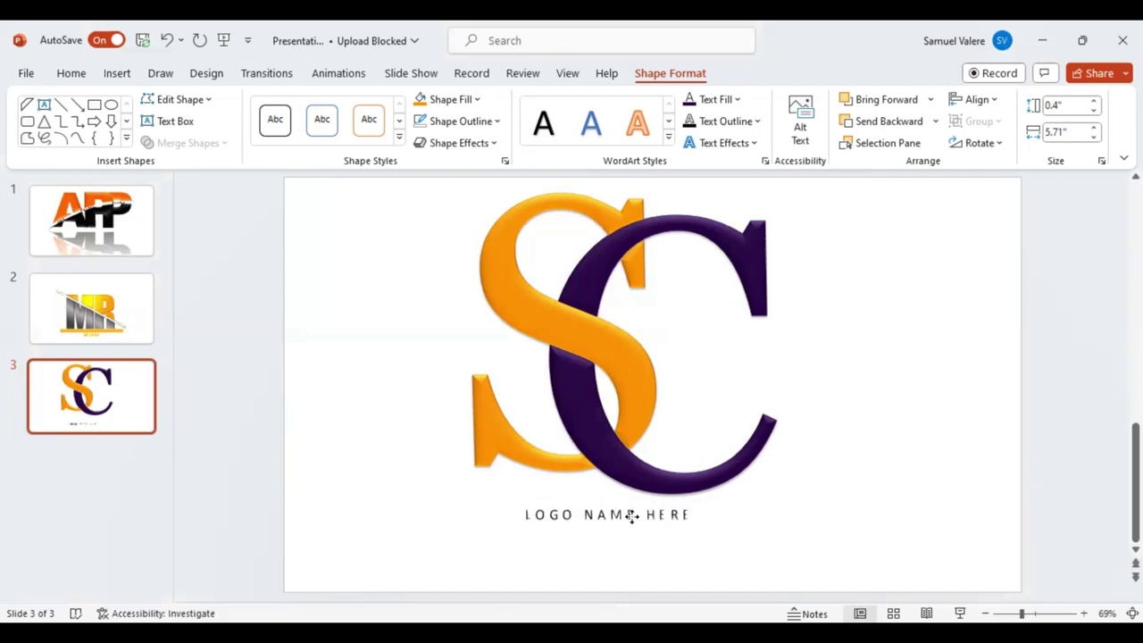
left_click_drag(631, 516, 633, 507)
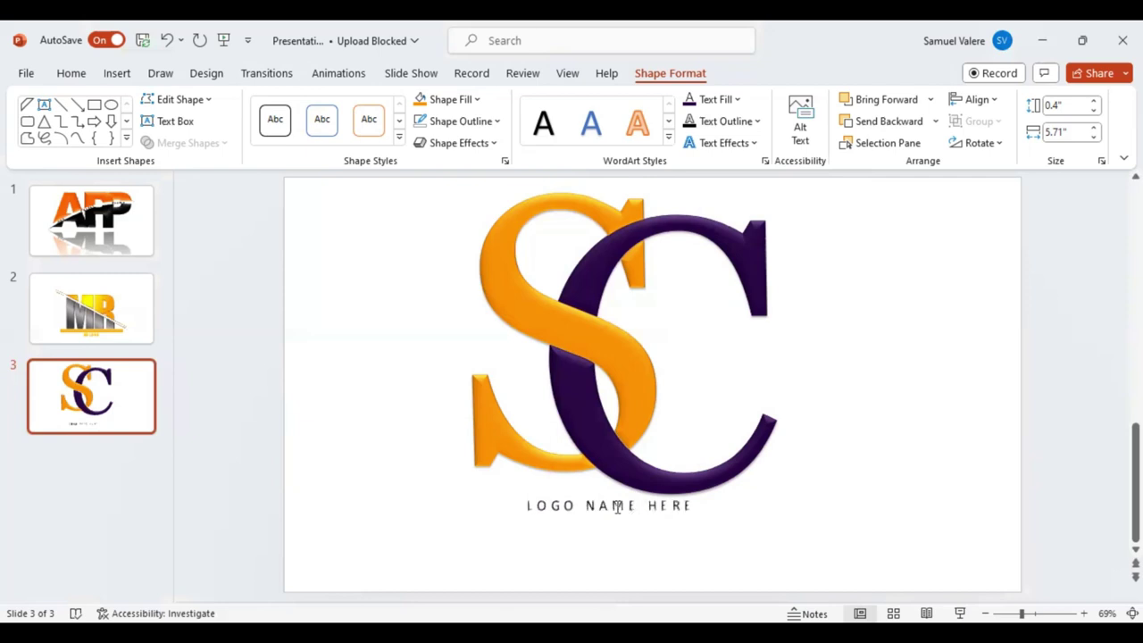
left_click(617, 506)
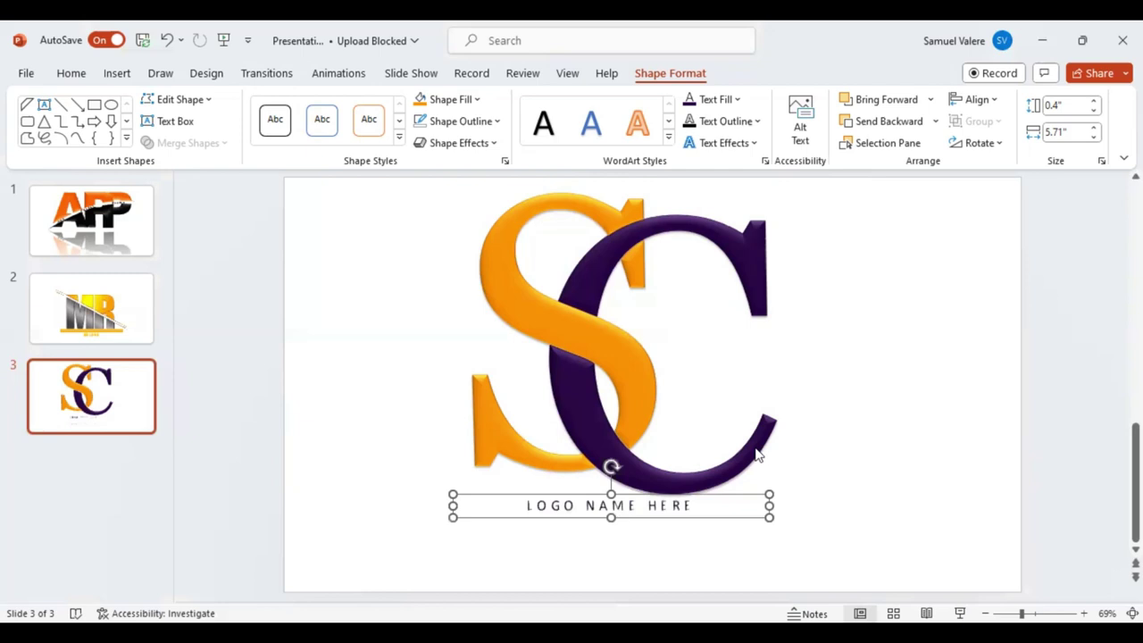
- Enlarge the caption font two sizes and nudge it slightly right and down
key("ctrl+shift+period")
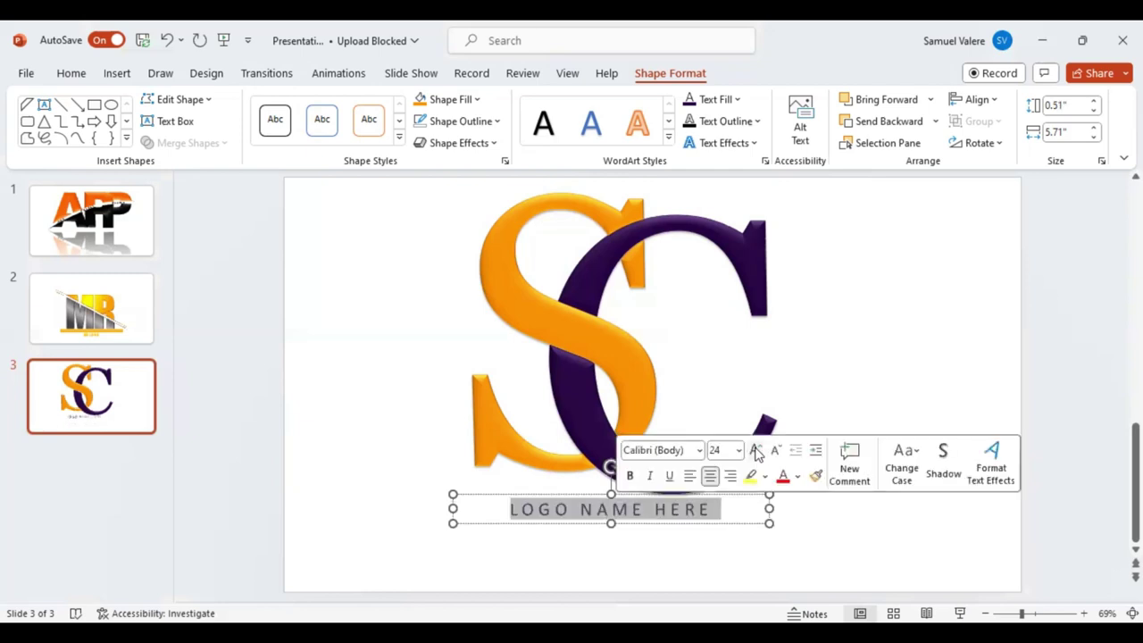
left_click(649, 527)
key("ctrl+shift+period")
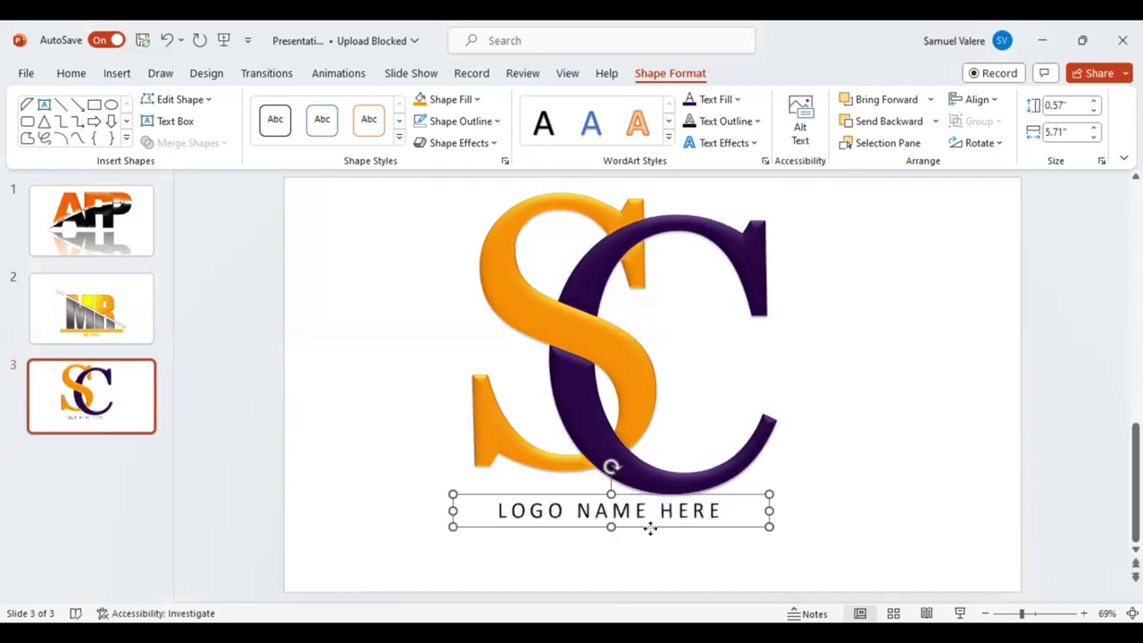
left_click_drag(654, 528, 658, 529)
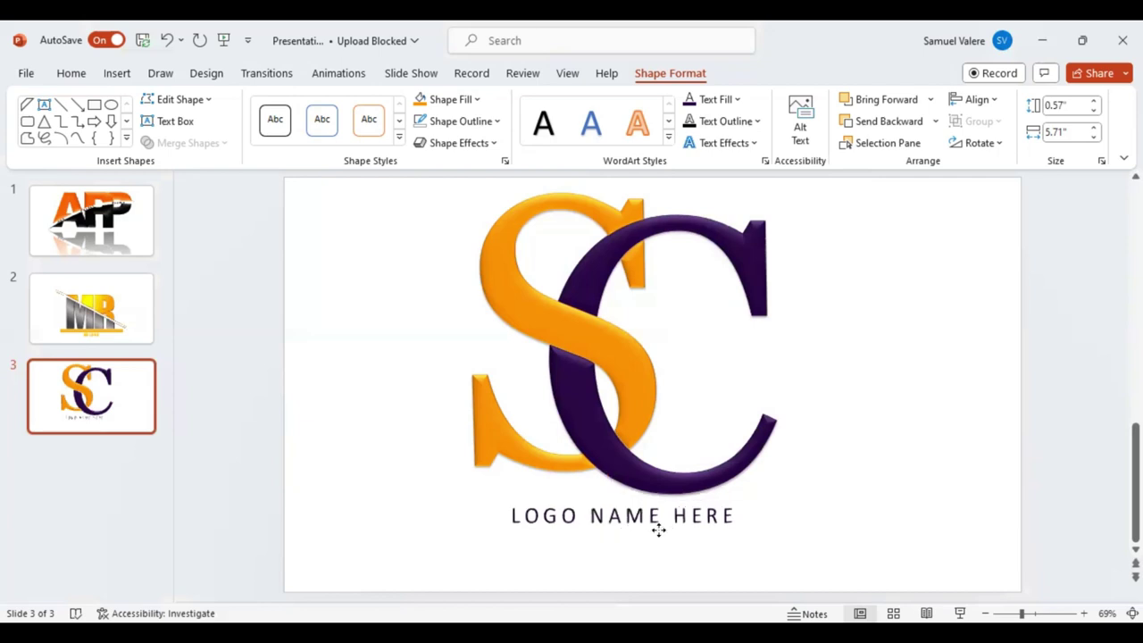
- Select the caption and SC monogram together and centre the grouped 6.12" x 5.71" logo on the slide
left_click(663, 497)
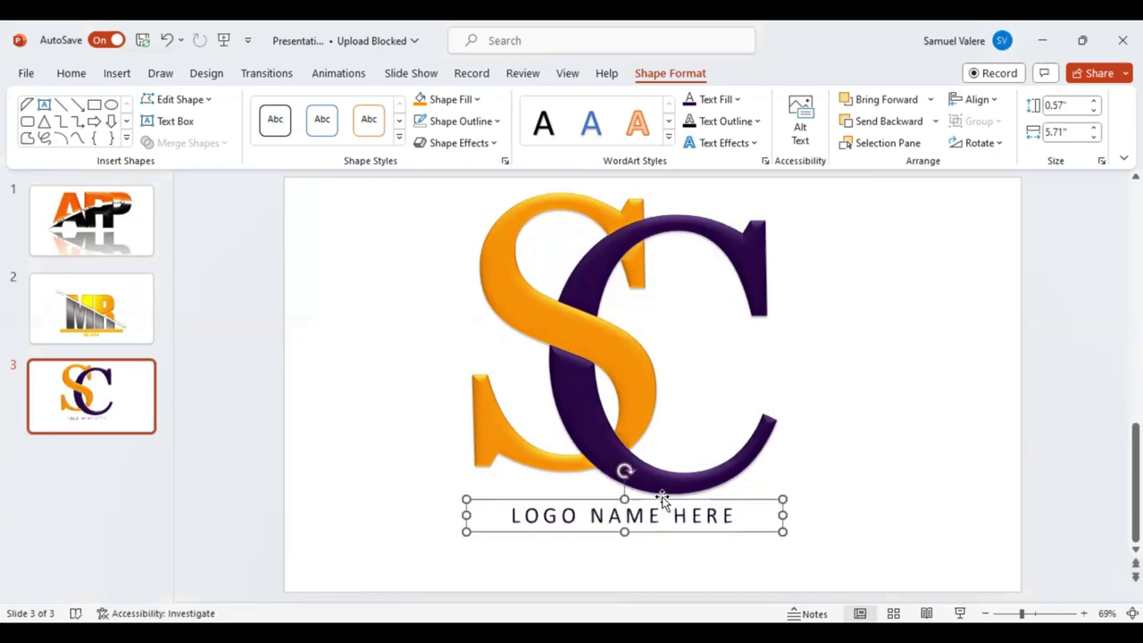
left_click(594, 438, "shift")
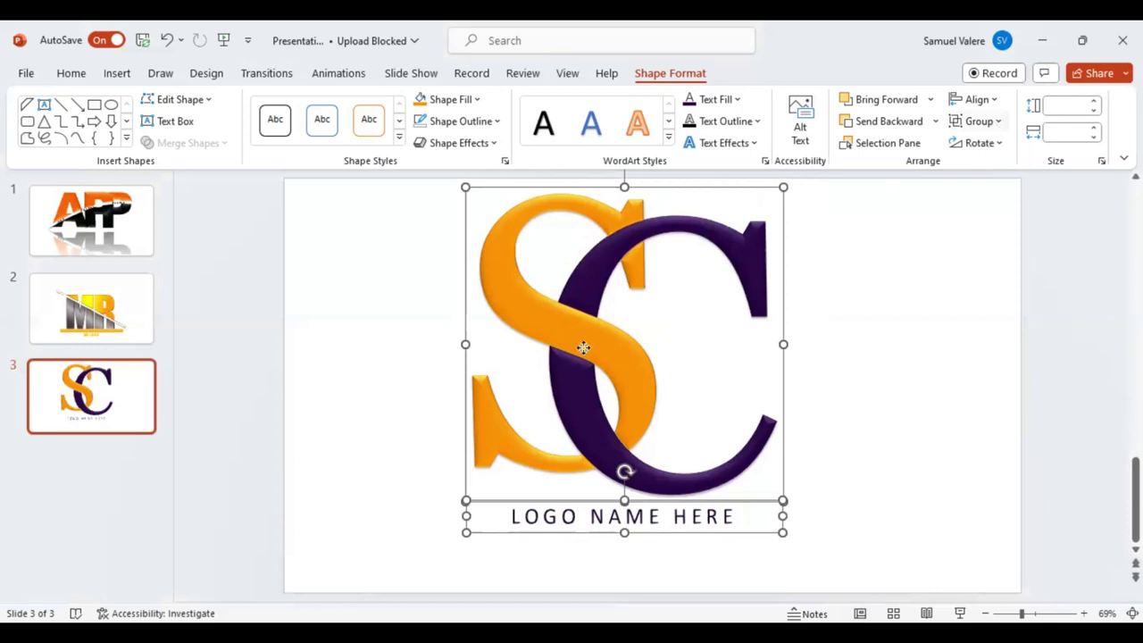
left_click_drag(657, 369, 623, 375)
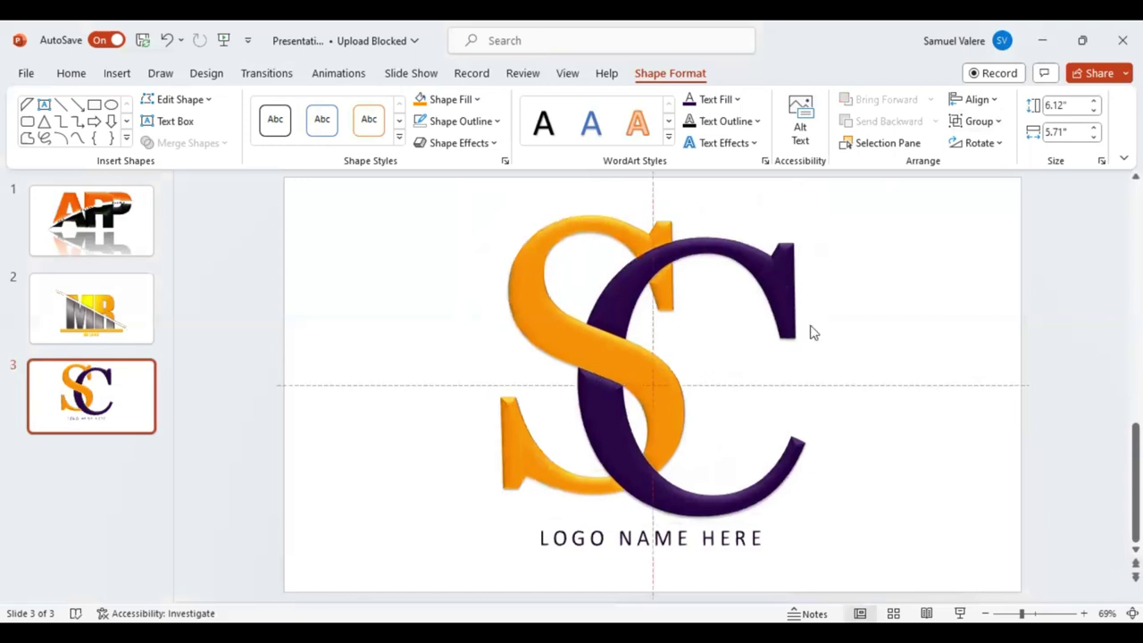
left_click_drag(812, 332, 813, 332)
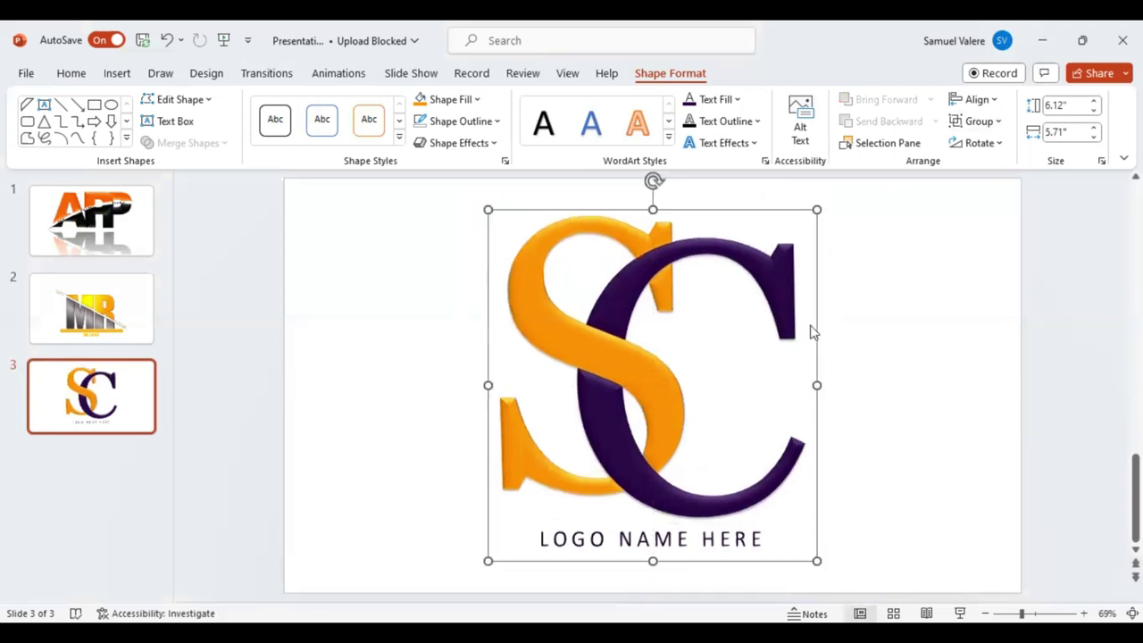